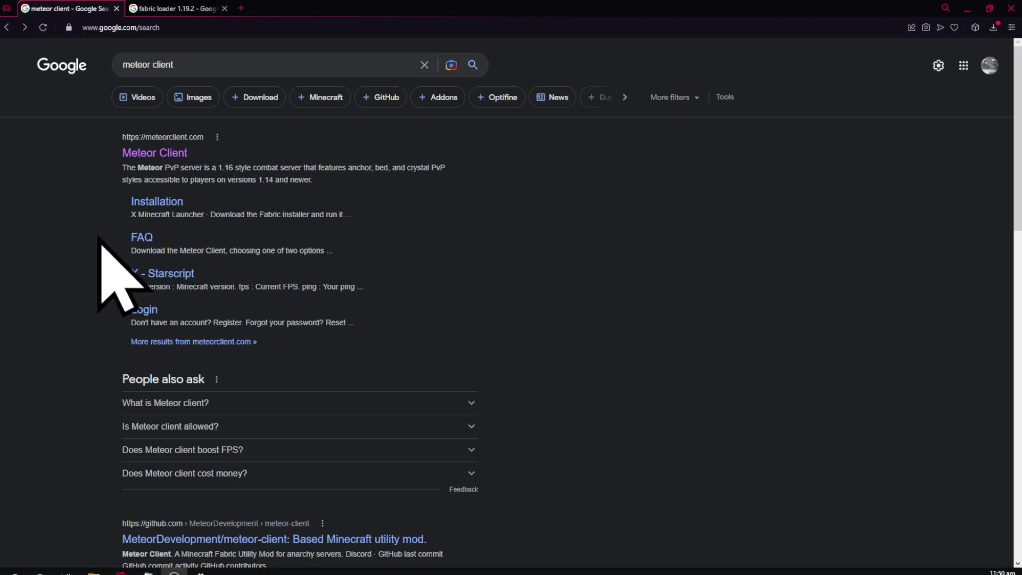
Step: Open the Meteor Client website from the "meteor client" search results
{"action": "double_click", "coordinate": [223, 62]}
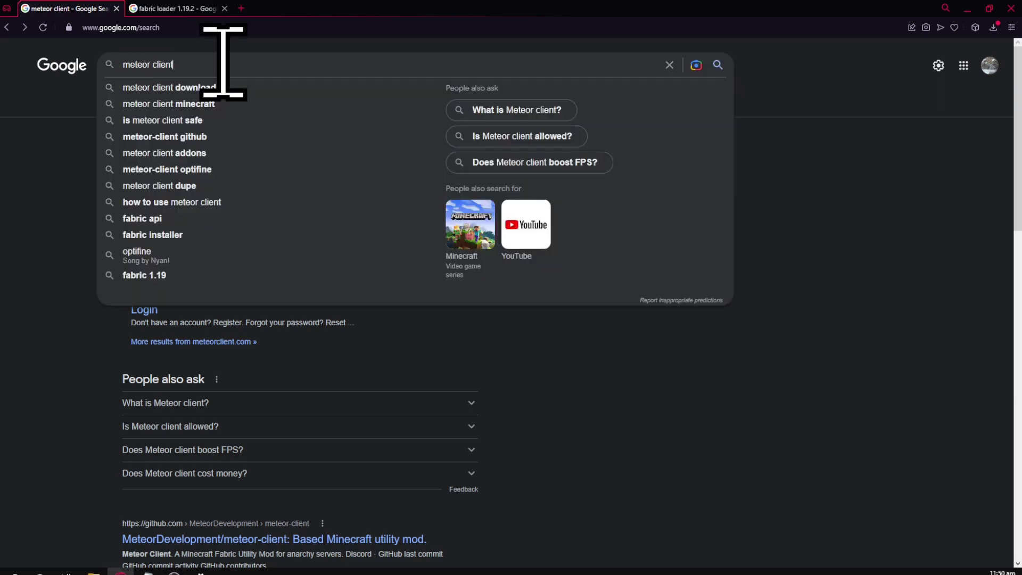
{"action": "left_click", "coordinate": [68, 217]}
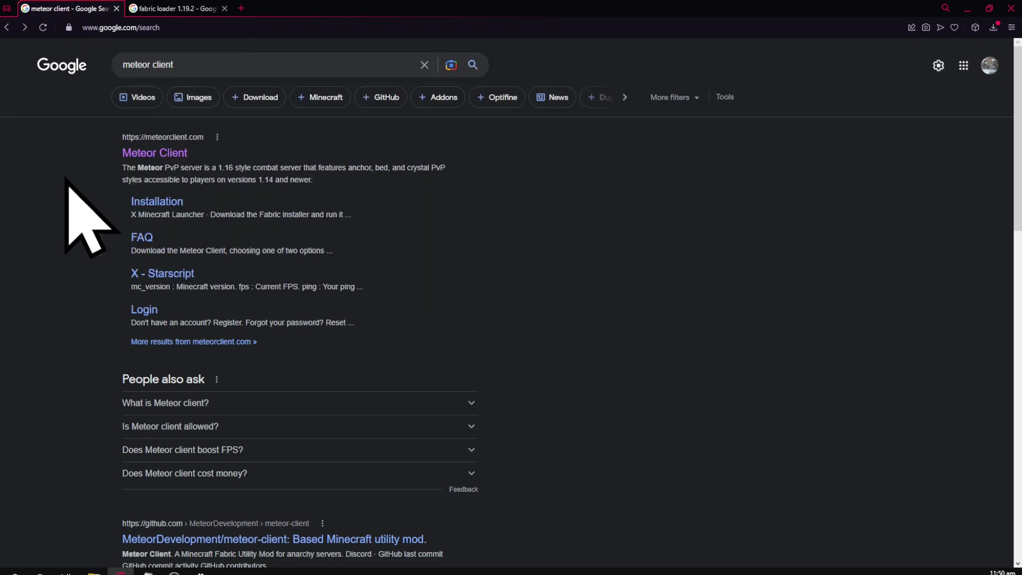
{"action": "left_click", "coordinate": [154, 155]}
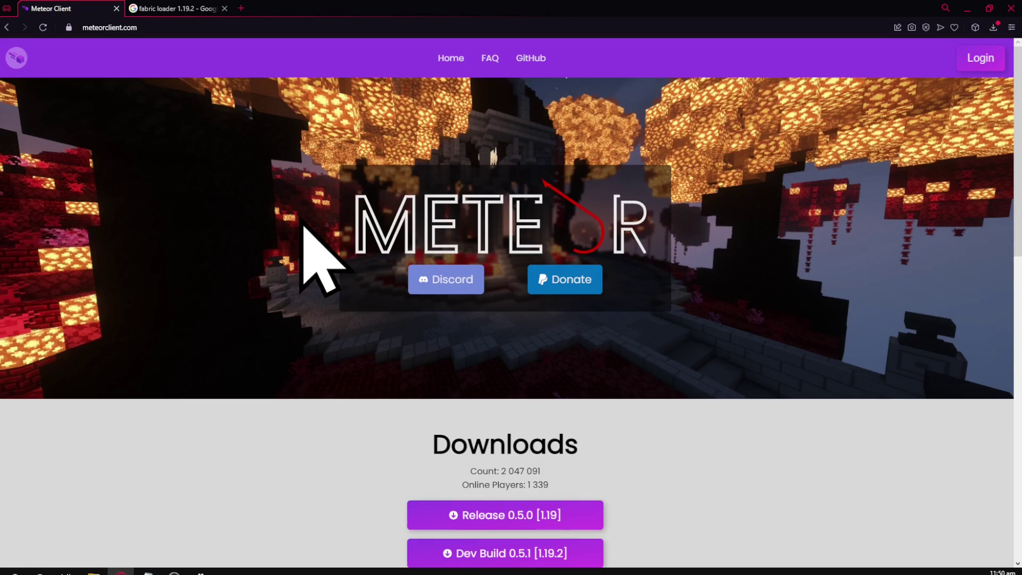
Step: Start the download of Meteor Client Dev Build 0.5.1 [1.19.2] and cancel saving the file
{"action": "scroll", "coordinate": [479, 279], "scroll_direction": "down", "scroll_amount": 3}
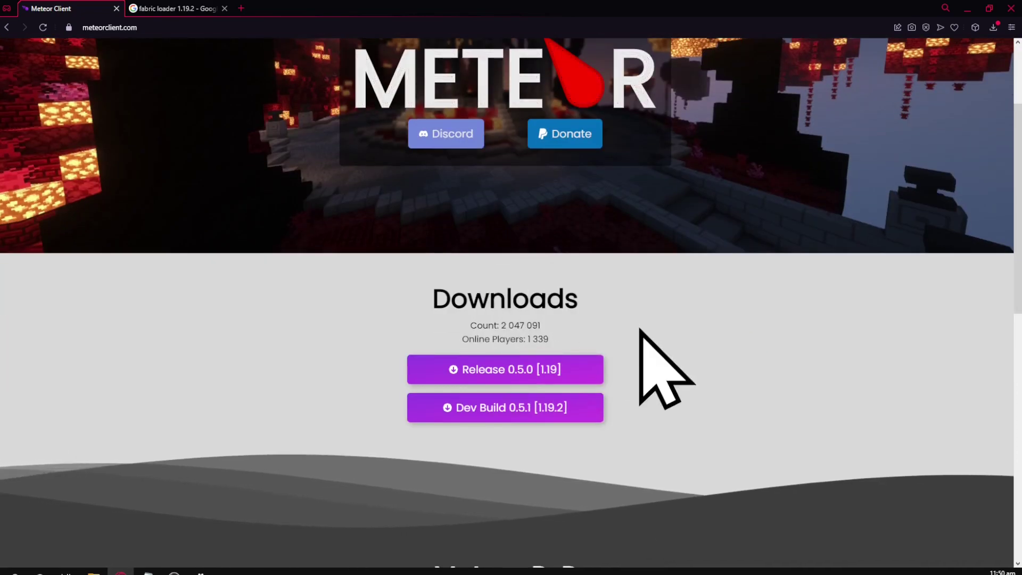
{"action": "scroll", "coordinate": [643, 337], "scroll_direction": "down", "scroll_amount": 1}
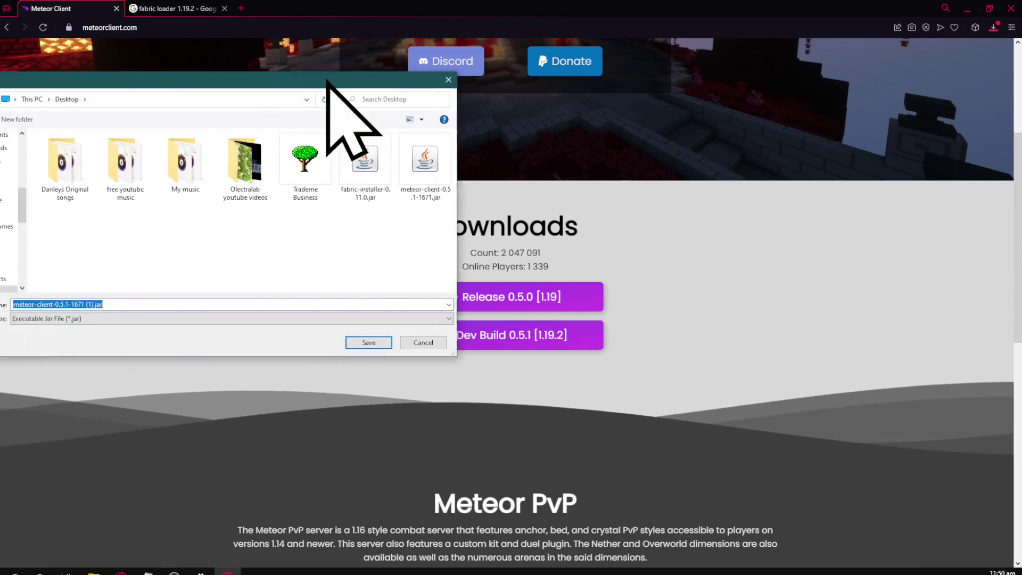
{"action": "left_click_drag", "start_coordinate": [326, 87], "coordinate": [443, 92]}
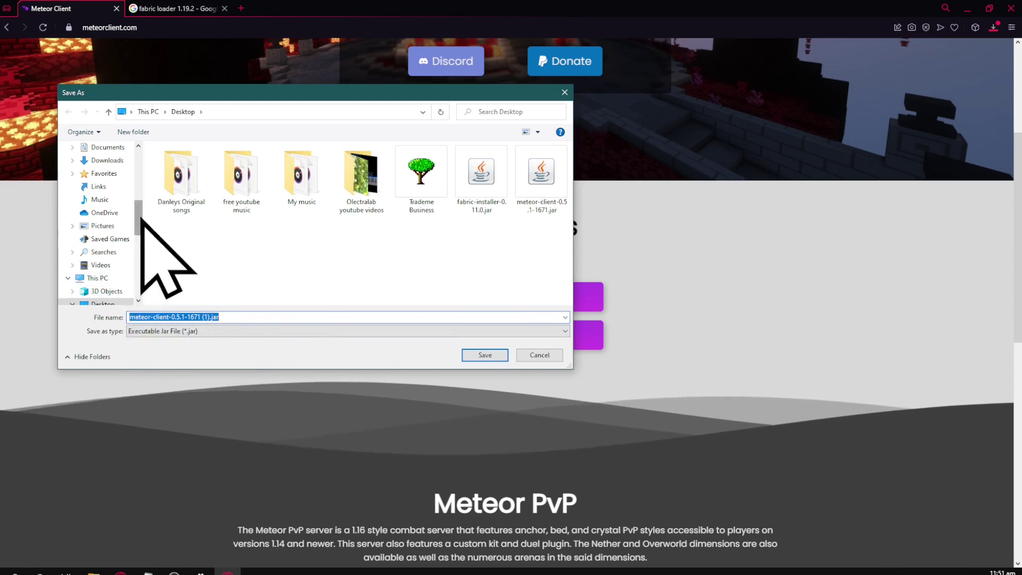
{"action": "scroll", "coordinate": [141, 219], "scroll_direction": "down", "scroll_amount": 1}
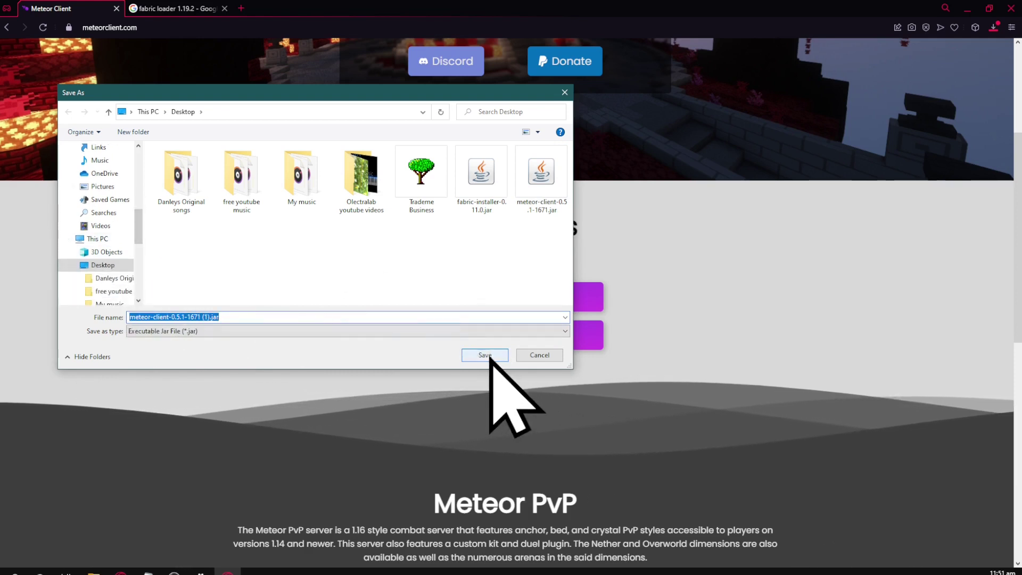
{"action": "left_click", "coordinate": [539, 355]}
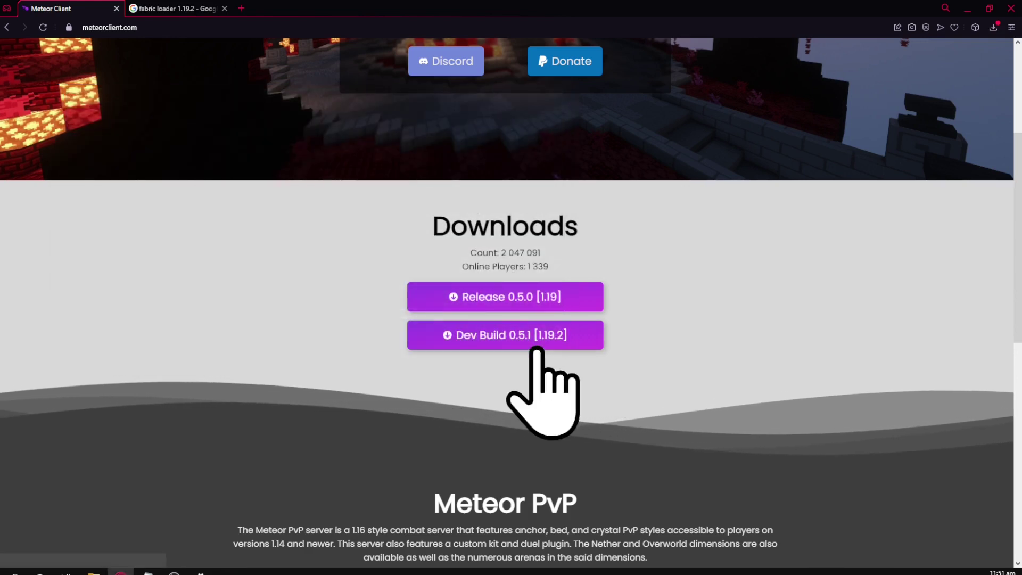
Step: Open Fabric's Minecraft Launcher installation page from the search results, start the universal jar download and cancel saving it
{"action": "left_click", "coordinate": [177, 9]}
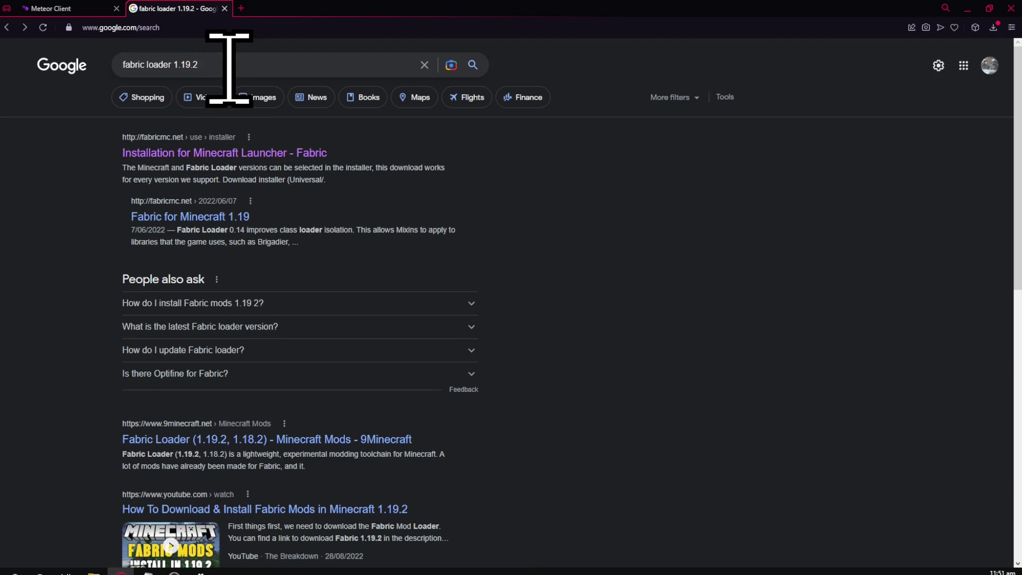
{"action": "left_click", "coordinate": [255, 153]}
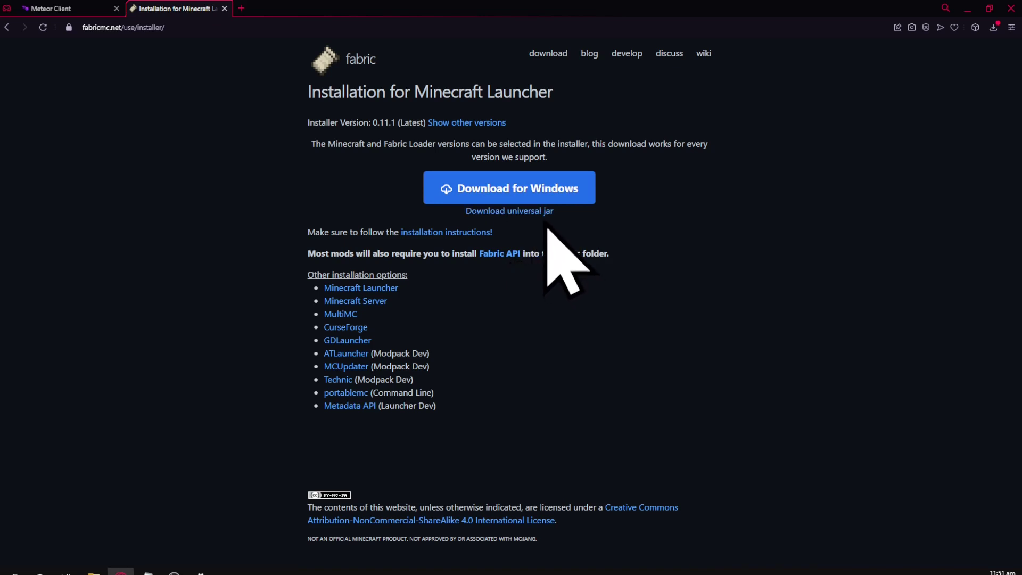
{"action": "left_click", "coordinate": [543, 212]}
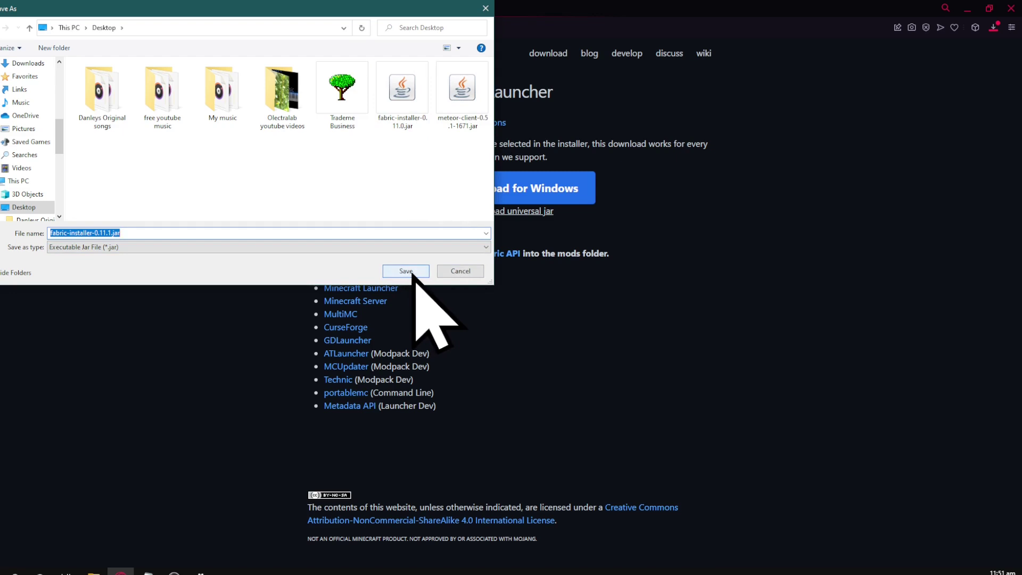
{"action": "left_click", "coordinate": [454, 271]}
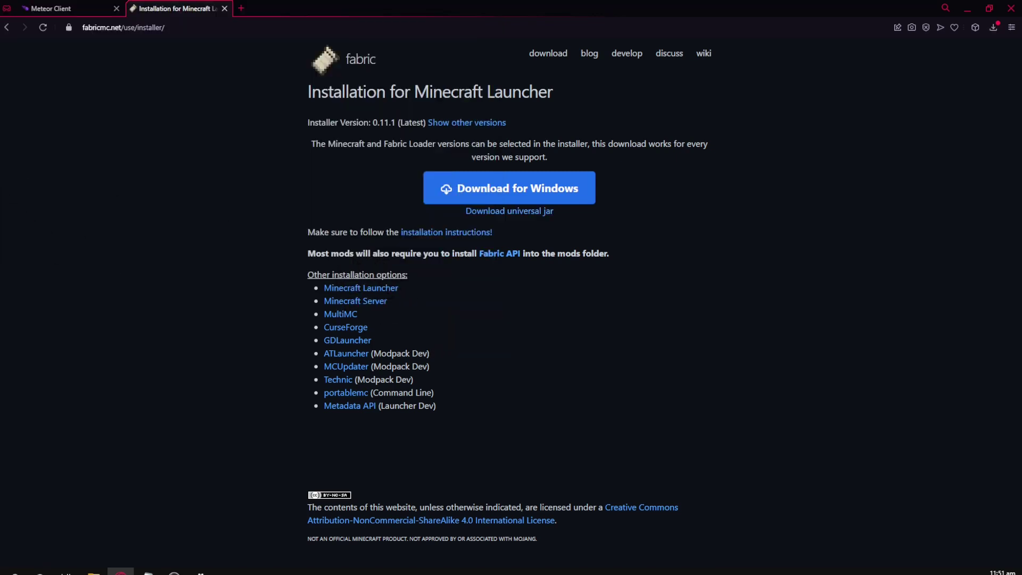
Step: Close the browser and place the meteor-client and fabric-installer jar files in the free area of the desktop
{"action": "left_click", "coordinate": [1011, 8]}
{"action": "left_click", "coordinate": [546, 315]}
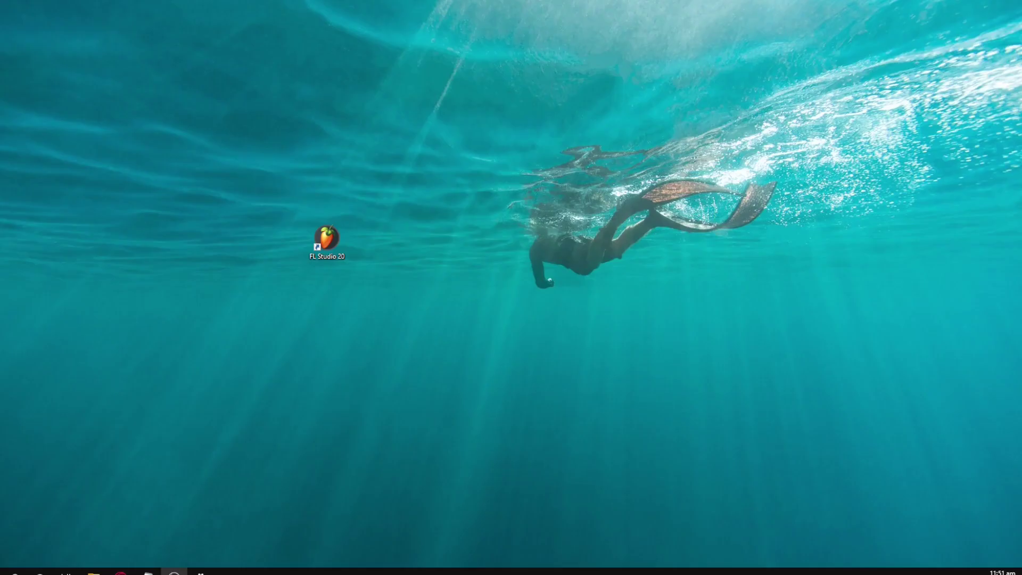
{"action": "left_click_drag", "start_coordinate": [203, 181], "coordinate": [251, 154]}
{"action": "left_click_drag", "start_coordinate": [0, 160], "coordinate": [280, 194]}
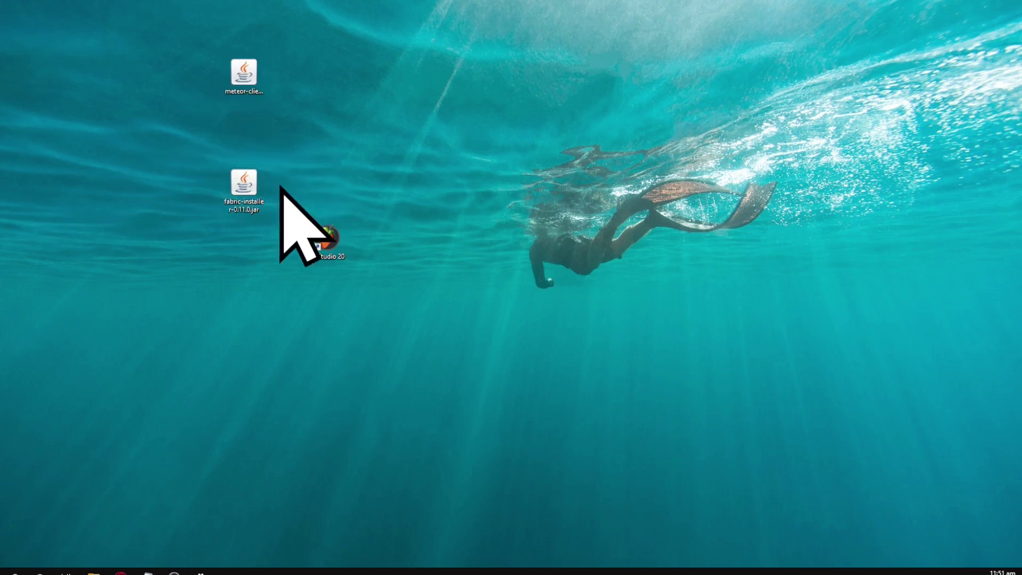
Step: Run the fabric-installer jar, install Fabric Loader 0.14.10 for Minecraft 1.19.2, and close the installer
{"action": "left_click", "coordinate": [248, 194]}
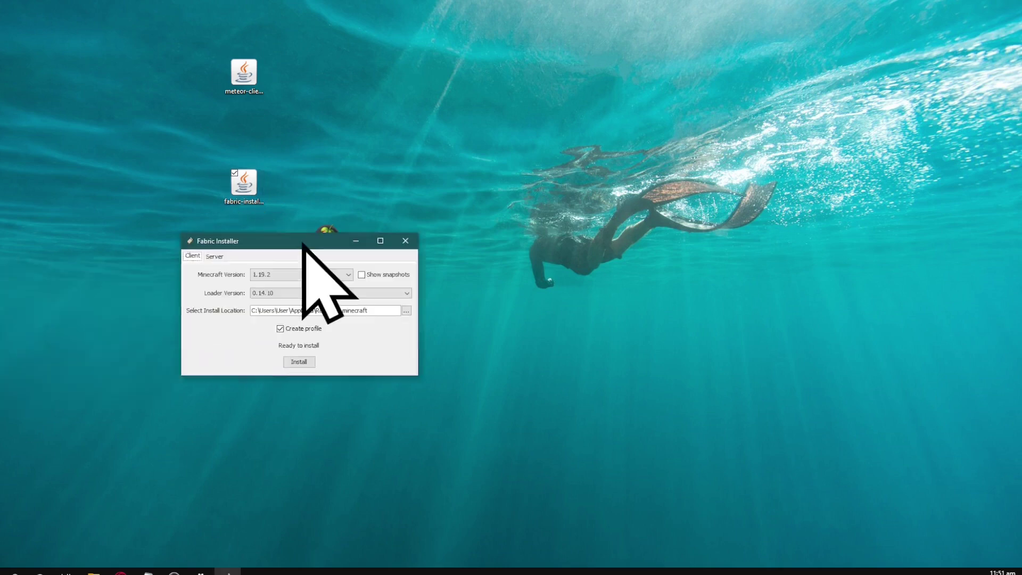
{"action": "left_click_drag", "start_coordinate": [304, 240], "coordinate": [484, 212]}
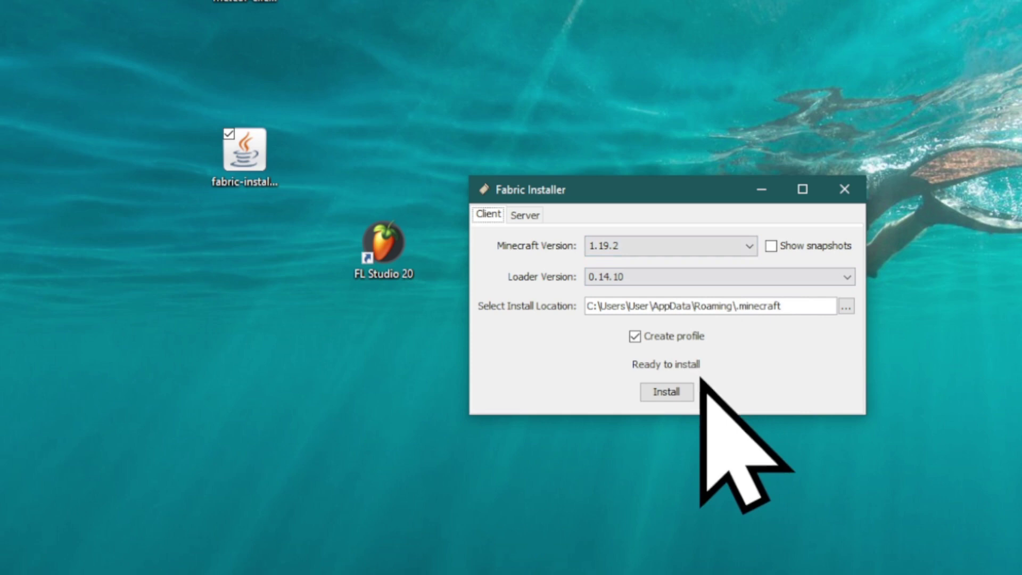
{"action": "left_click", "coordinate": [673, 392]}
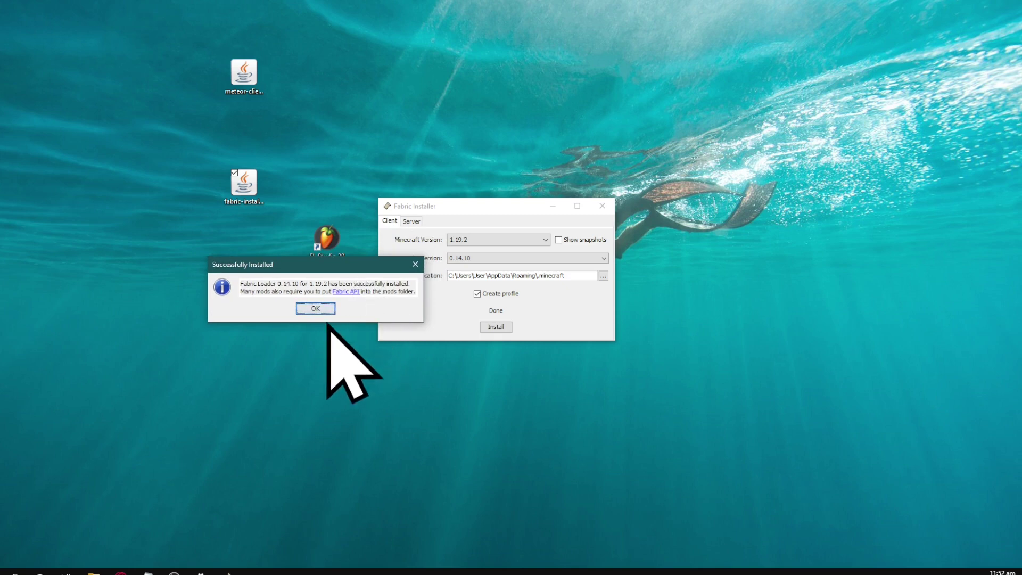
{"action": "left_click", "coordinate": [320, 311]}
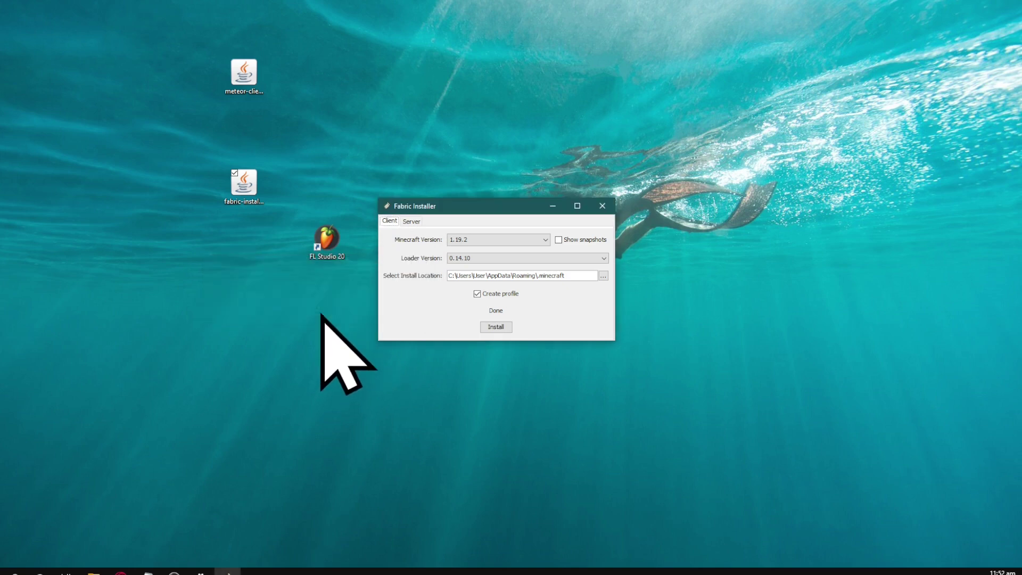
{"action": "left_click", "coordinate": [603, 206]}
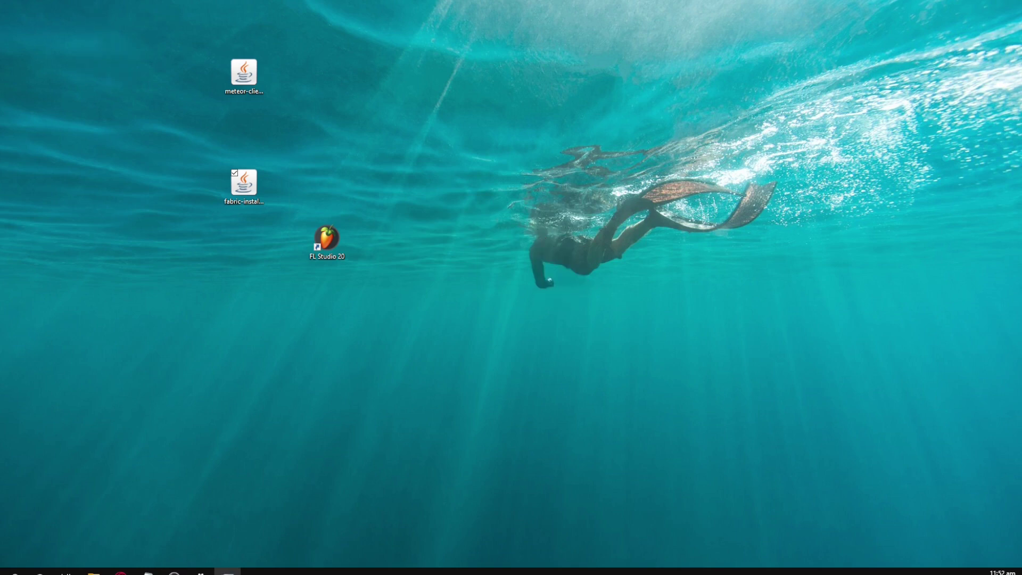
Step: Open the %appdata% Roaming folder through Run and go into the .minecraft folder
{"action": "key", "text": "super+r"}
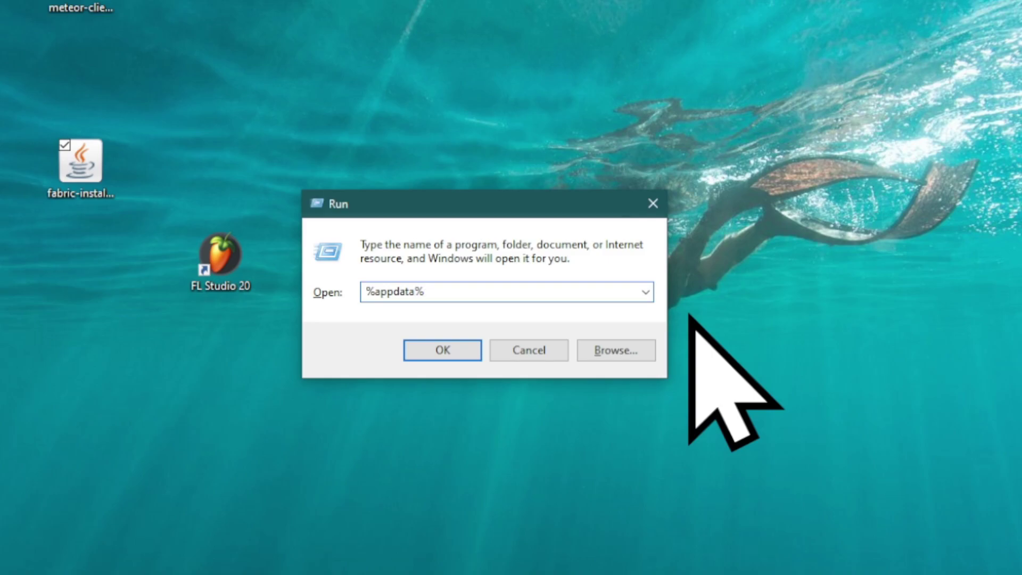
{"action": "key", "text": "Return"}
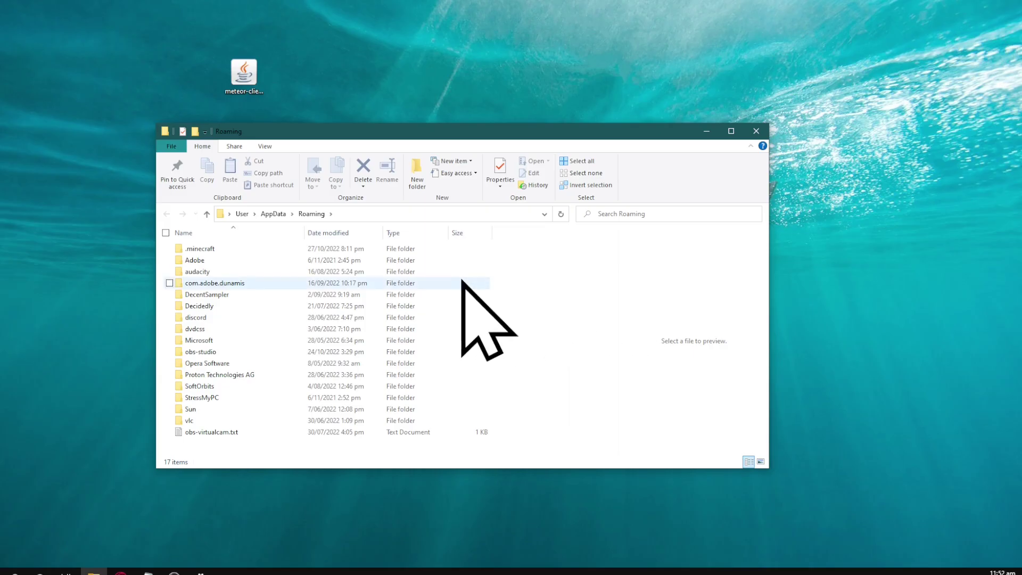
{"action": "left_click_drag", "start_coordinate": [494, 132], "coordinate": [533, 121]}
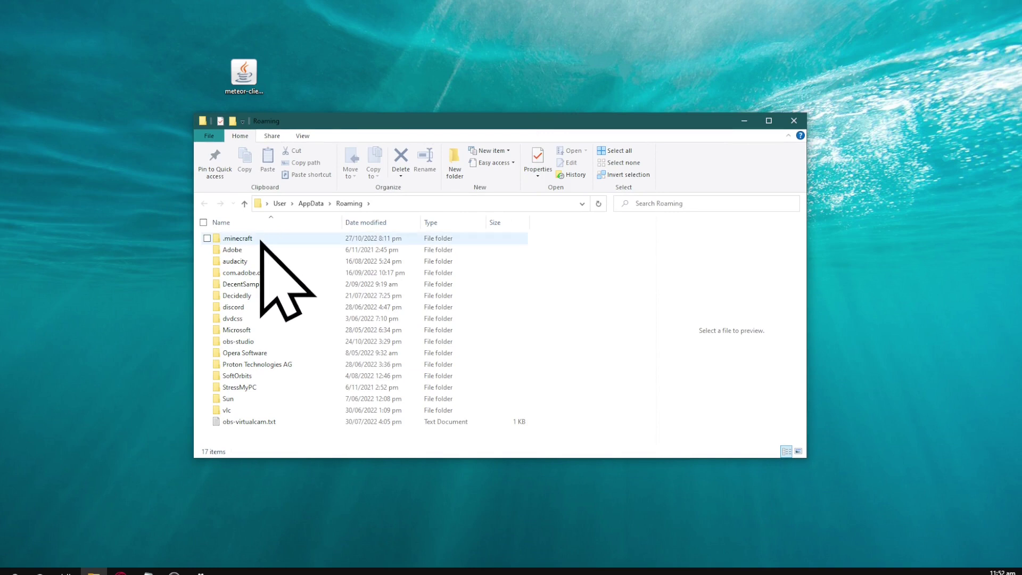
{"action": "double_click", "coordinate": [261, 239]}
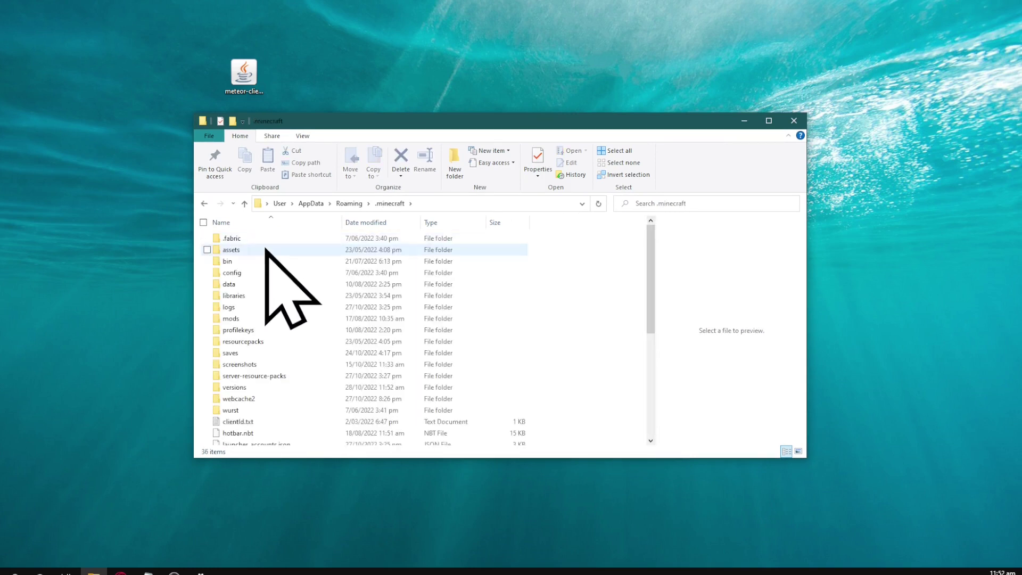
Step: Find the mods folder inside .minecraft and open it
{"action": "scroll", "coordinate": [294, 281], "scroll_direction": "down", "scroll_amount": 2}
{"action": "scroll", "coordinate": [296, 287], "scroll_direction": "up", "scroll_amount": 2}
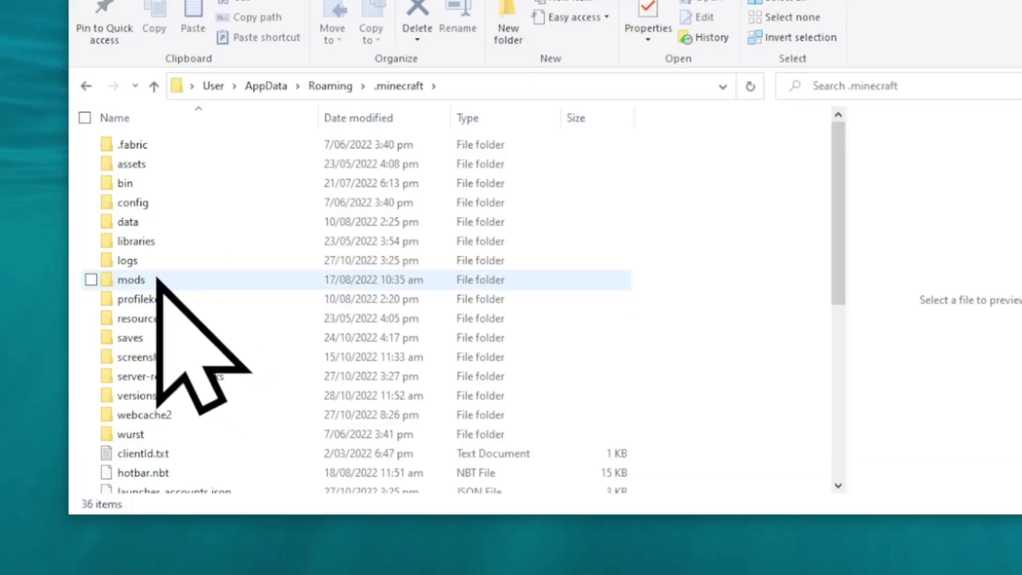
{"action": "left_click", "coordinate": [140, 282]}
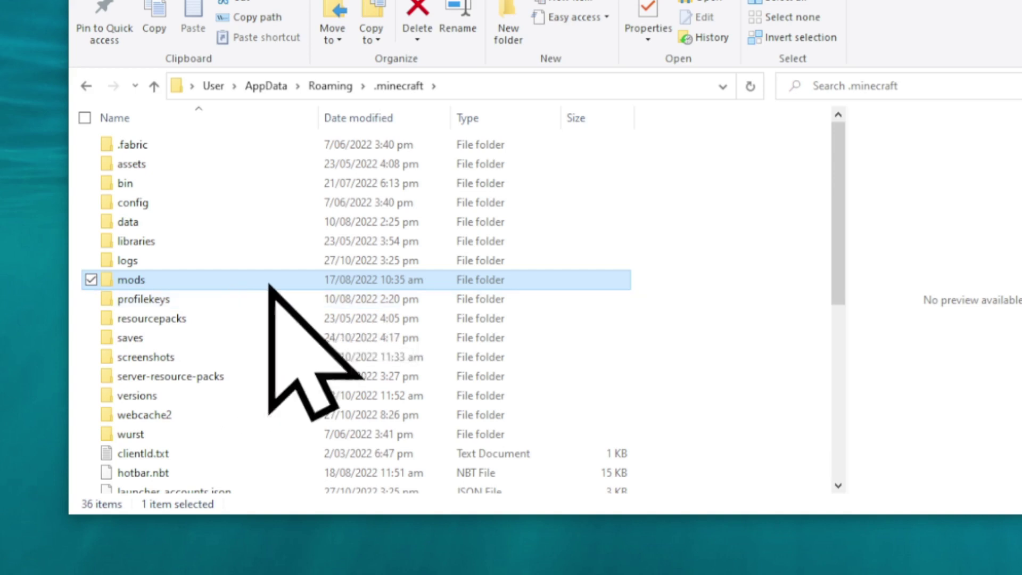
{"action": "right_click", "coordinate": [673, 273]}
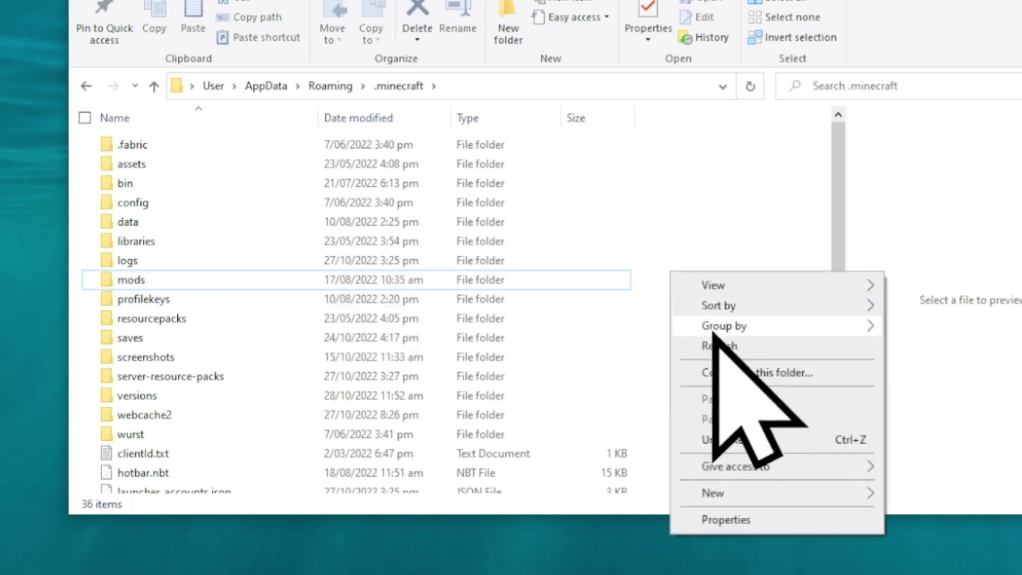
{"action": "mouse_move", "coordinate": [881, 497]}
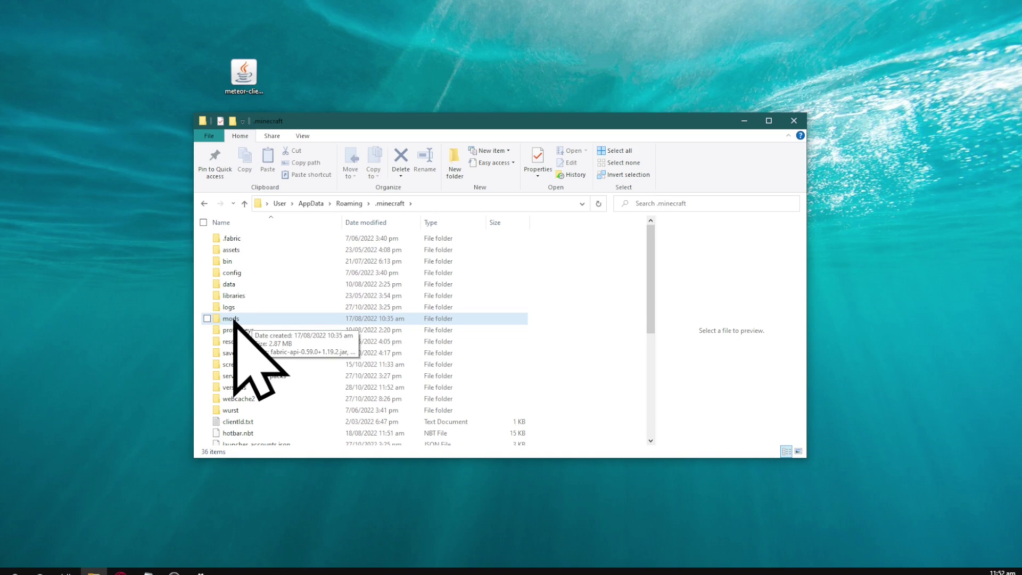
{"action": "double_click", "coordinate": [234, 320]}
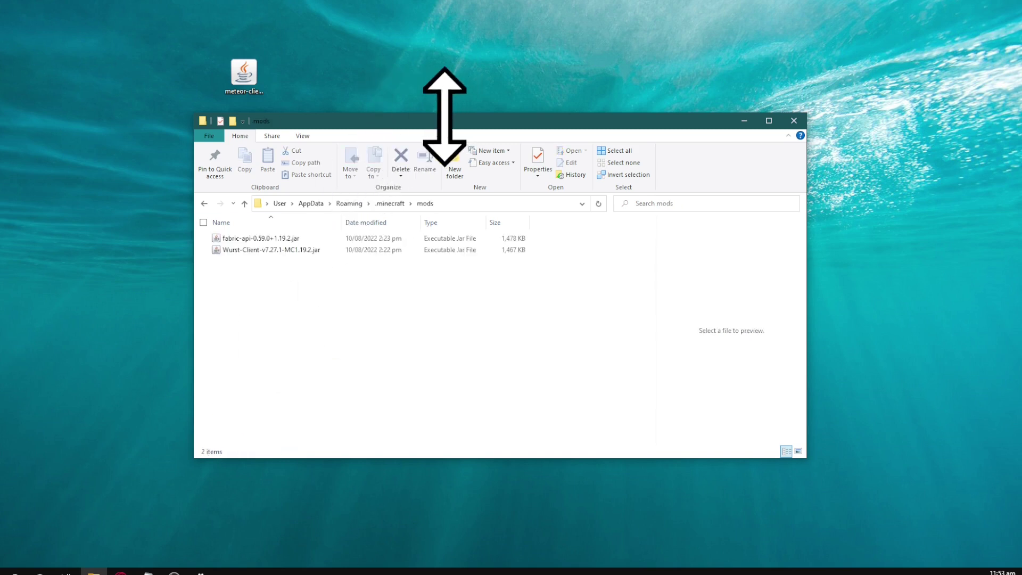
Step: Move meteor-client-0.5.1-1671.jar from the desktop into the mods folder
{"action": "left_click_drag", "start_coordinate": [424, 120], "coordinate": [580, 98]}
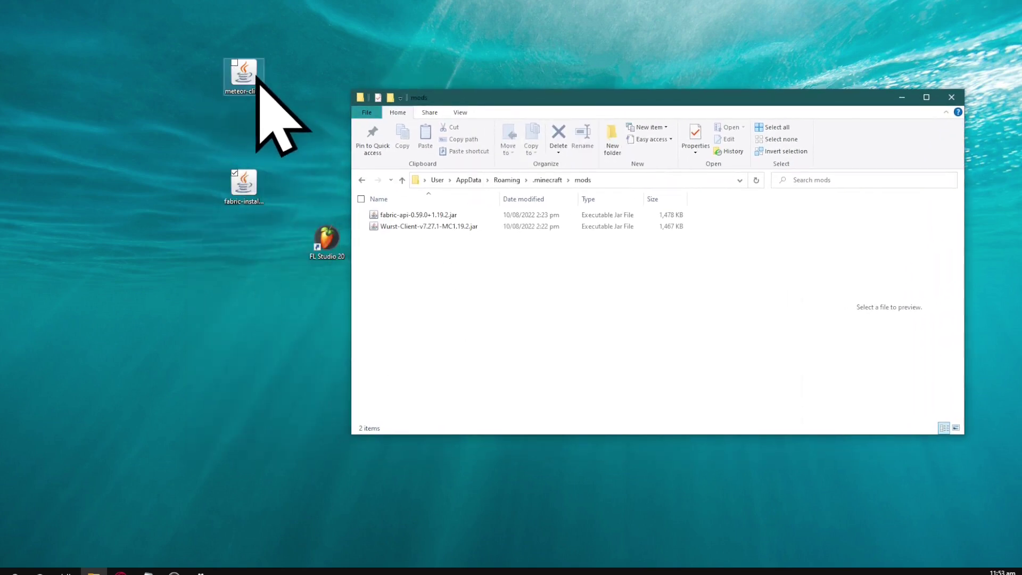
{"action": "left_click_drag", "start_coordinate": [257, 87], "coordinate": [455, 272]}
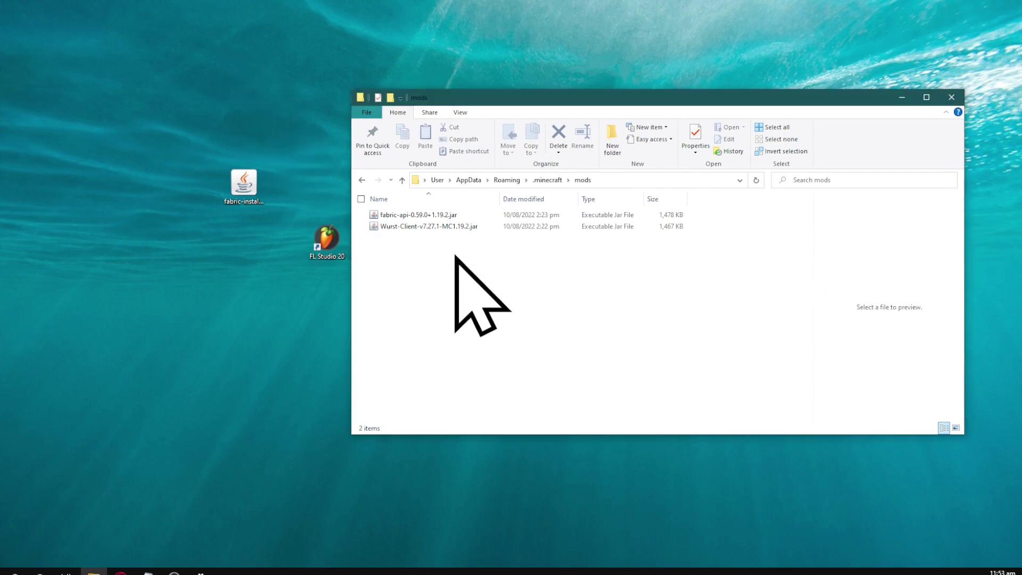
{"action": "left_click", "coordinate": [456, 268]}
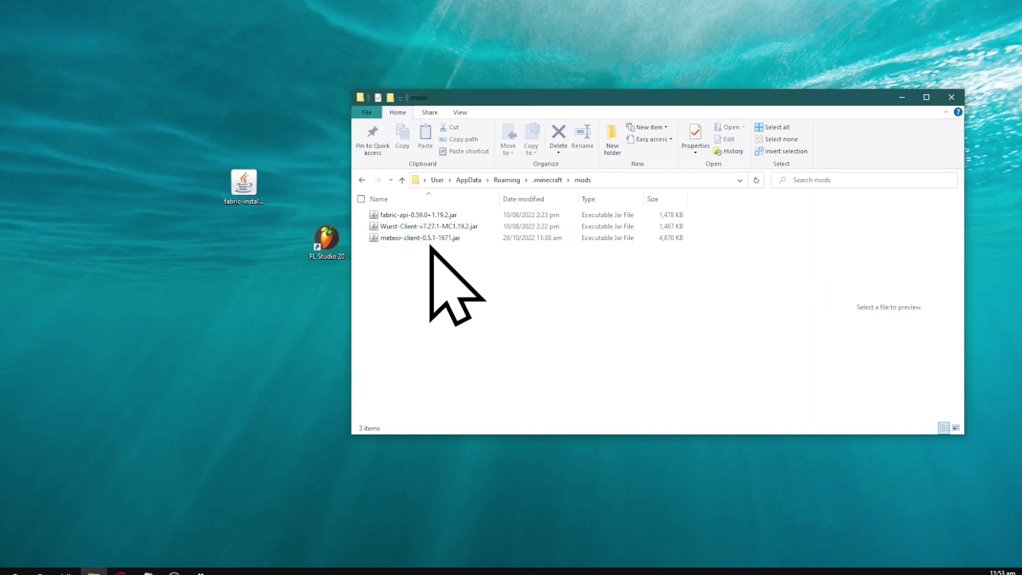
Step: Move Wurst-Client-v7.27.1-MC1.19.2.jar and fabric-api-0.59.0+1.19.2.jar out of the mods folder onto the desktop and close the folder window
{"action": "left_click_drag", "start_coordinate": [428, 228], "coordinate": [249, 106]}
{"action": "left_click_drag", "start_coordinate": [415, 215], "coordinate": [194, 105]}
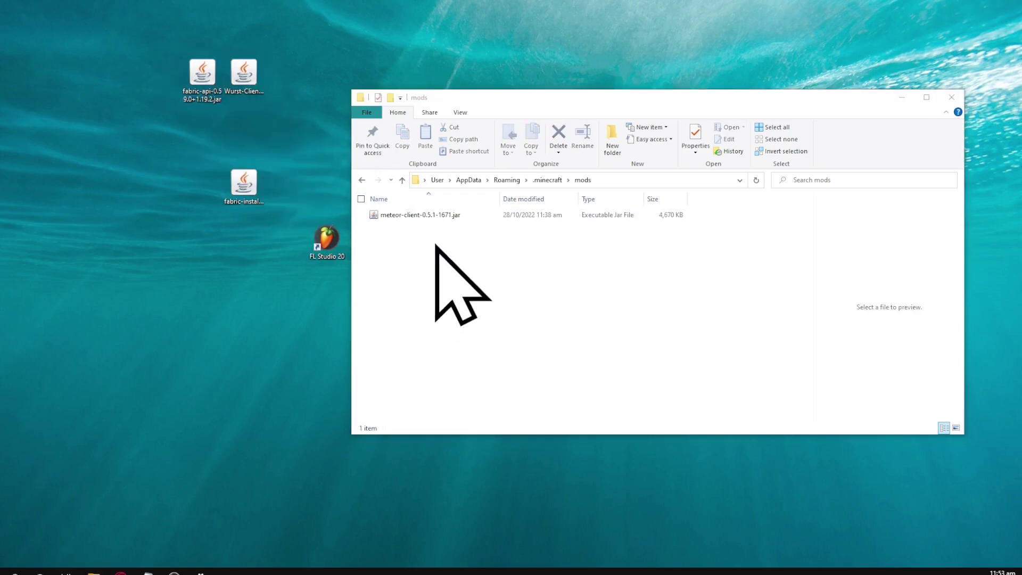
{"action": "left_click", "coordinate": [952, 97]}
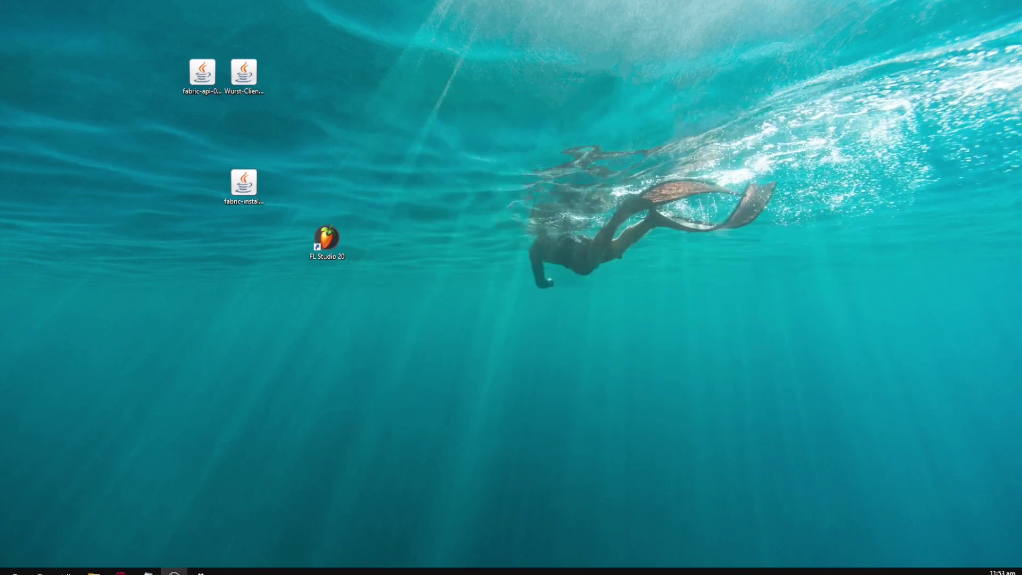
Step: Bring the Minecraft Launcher shortcut onto the visible desktop and start the launcher
{"action": "left_click_drag", "start_coordinate": [178, 235], "coordinate": [219, 303]}
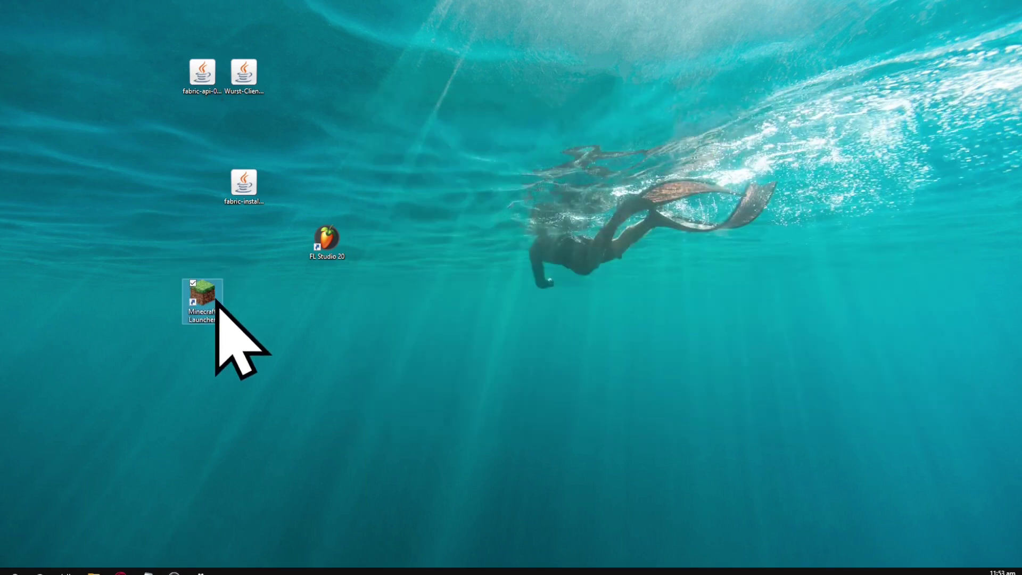
{"action": "double_click", "coordinate": [209, 305]}
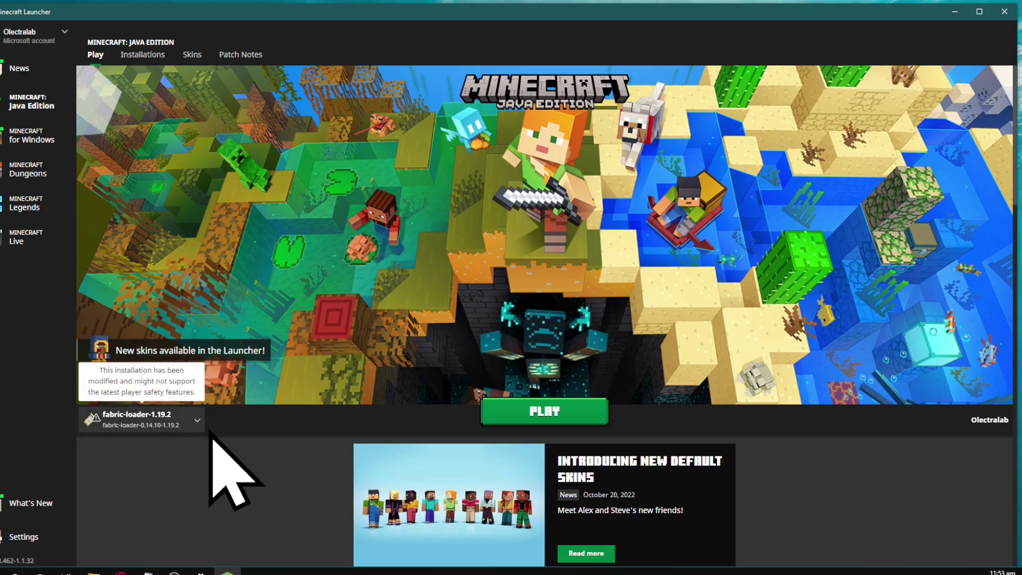
Step: Select the fabric-loader-1.19.2 installation, launch the game and accept the modified-installation warning
{"action": "left_click", "coordinate": [197, 421]}
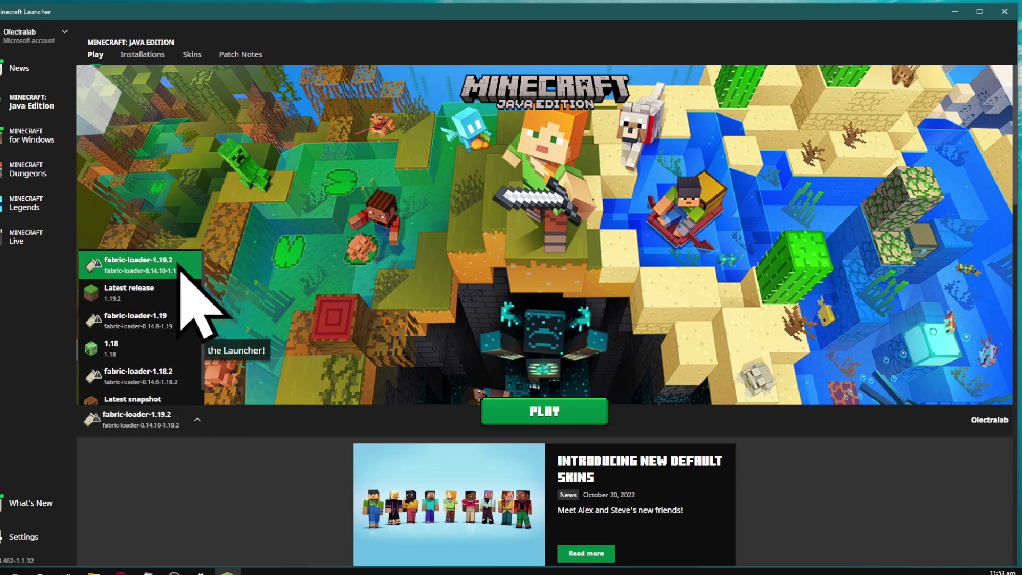
{"action": "left_click", "coordinate": [171, 267]}
{"action": "left_click", "coordinate": [551, 412]}
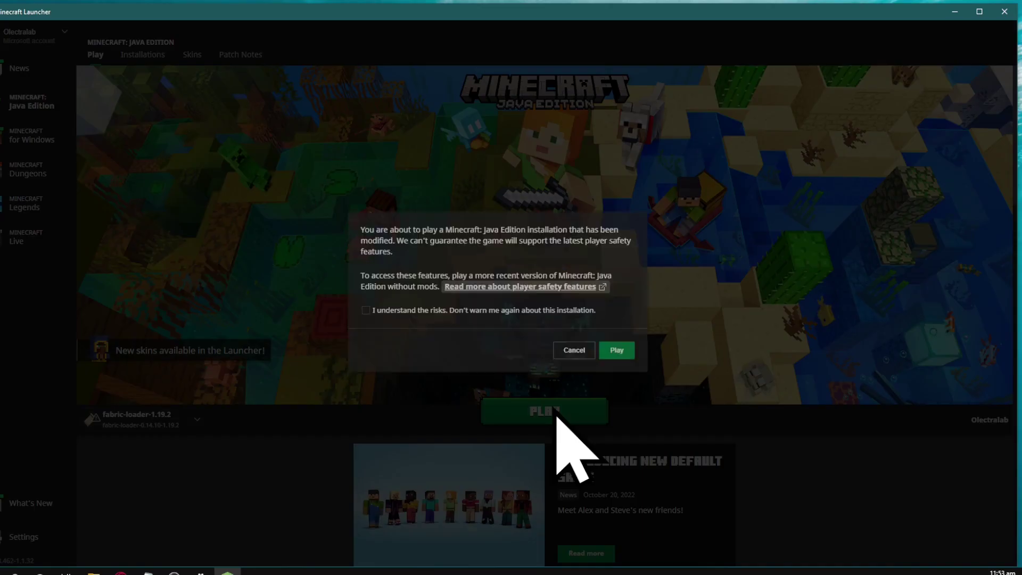
{"action": "left_click", "coordinate": [607, 353]}
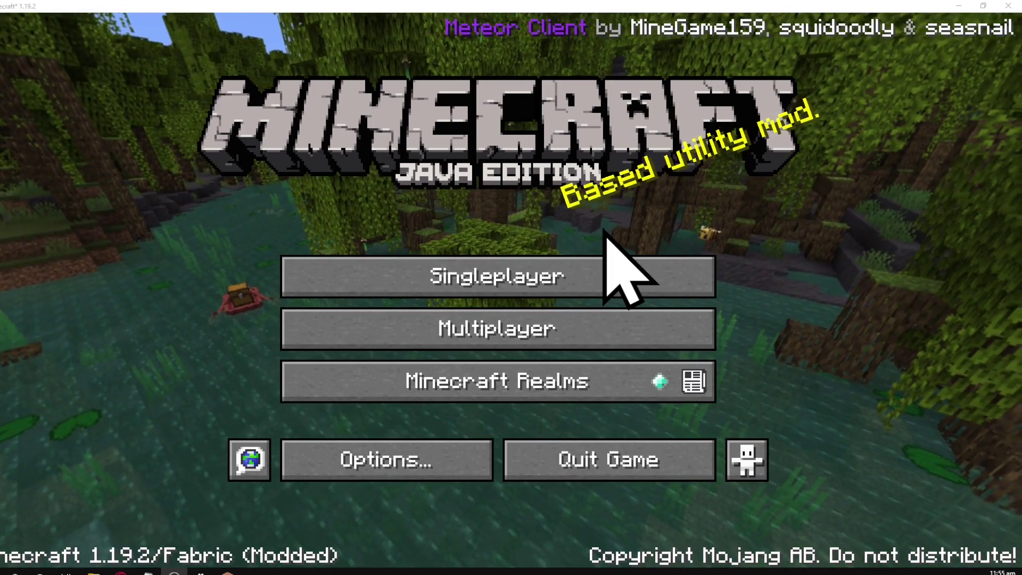
Step: View the Meteor Client module list from the title screen and return to the title screen
{"action": "key", "text": "Shift_R"}
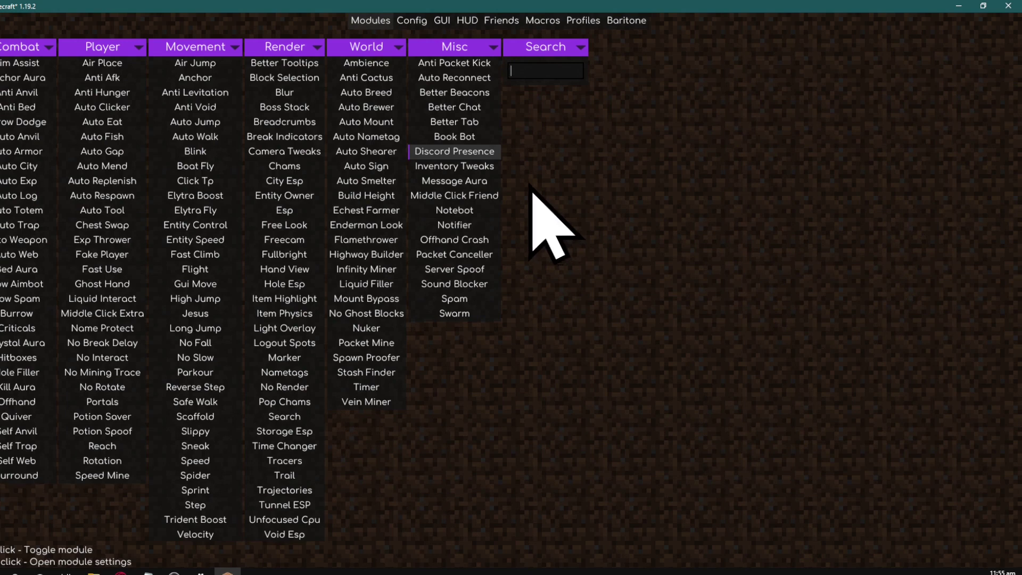
{"action": "left_click_drag", "start_coordinate": [20, 46], "coordinate": [18, 45]}
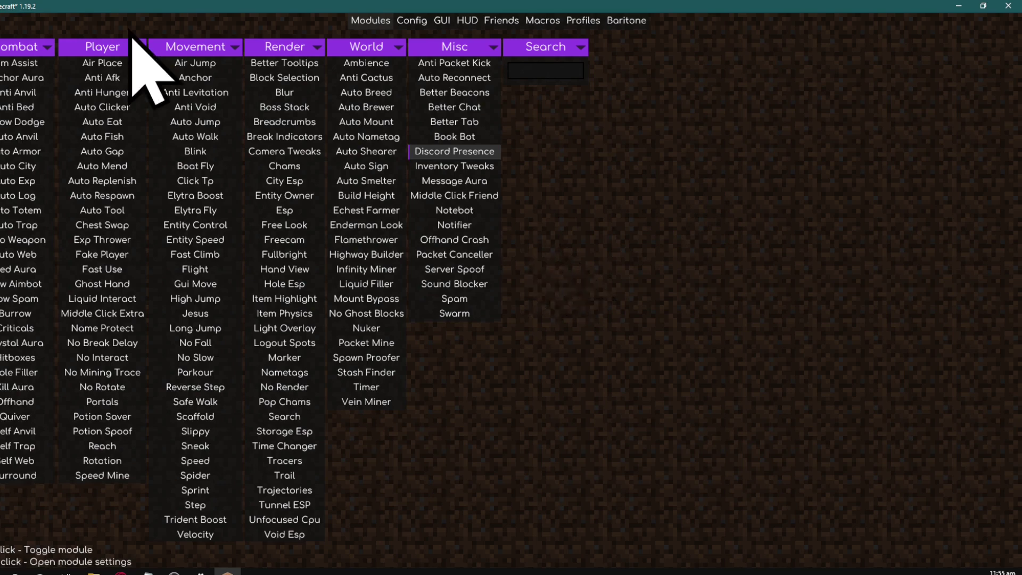
{"action": "key", "text": "Escape"}
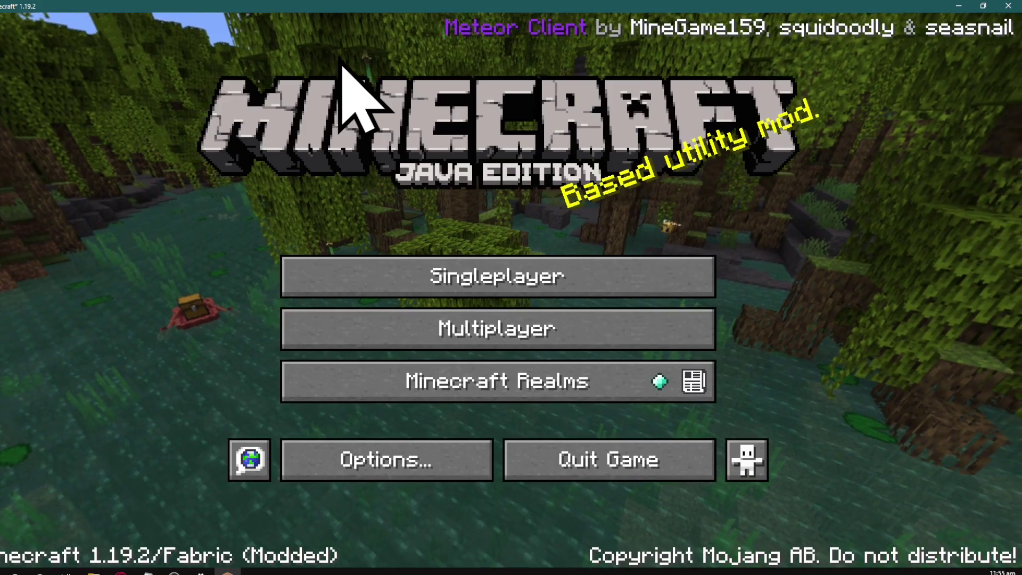
Step: Join the multiplayer server listed directly below Kaicreate
{"action": "left_click", "coordinate": [538, 324]}
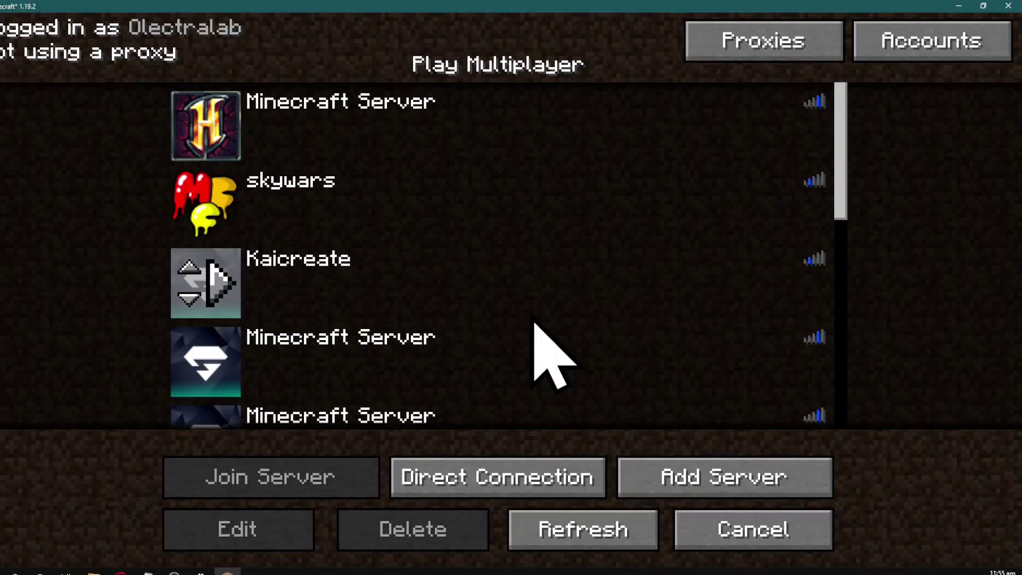
{"action": "scroll", "coordinate": [535, 319], "scroll_direction": "down", "scroll_amount": 2}
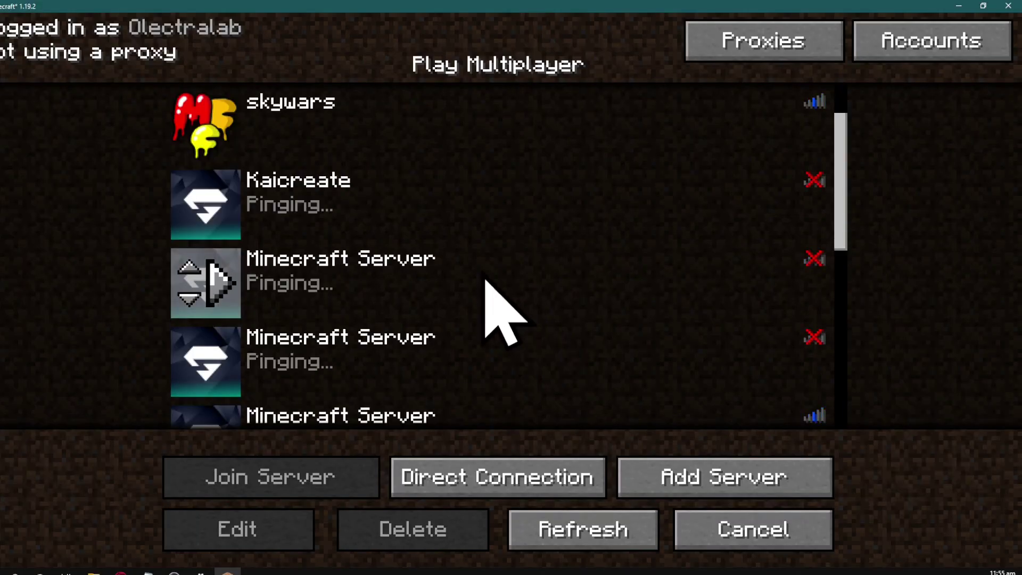
{"action": "double_click", "coordinate": [458, 279]}
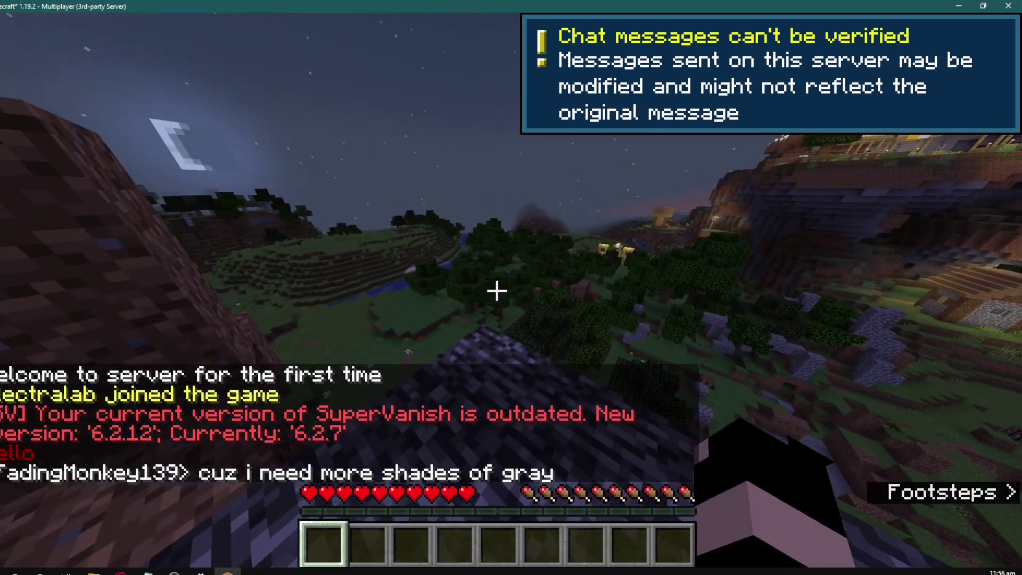
Step: Enable the Freecam module in Meteor Client's Render category and return to the game
{"action": "key", "text": "Shift_R"}
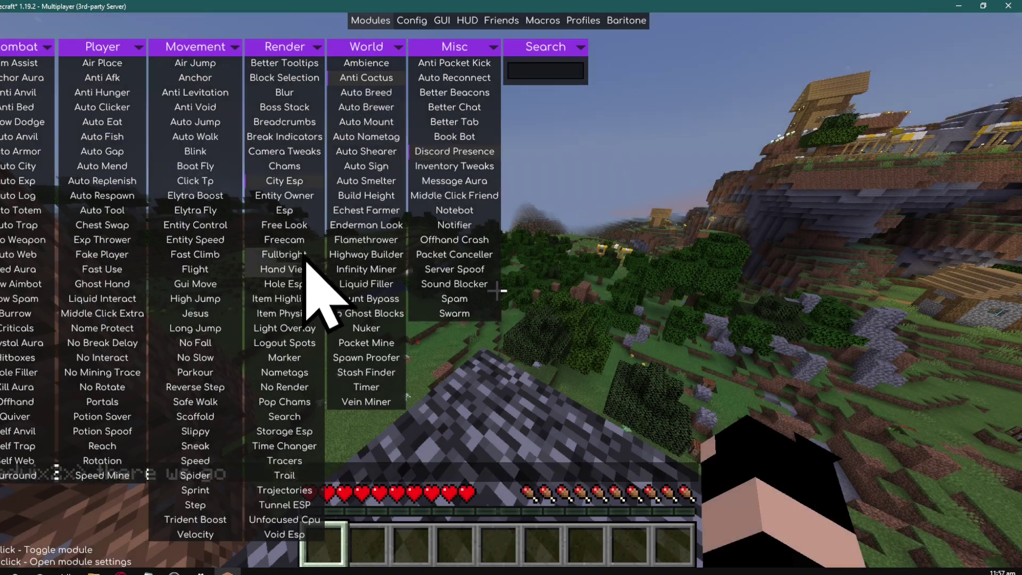
{"action": "left_click", "coordinate": [304, 244]}
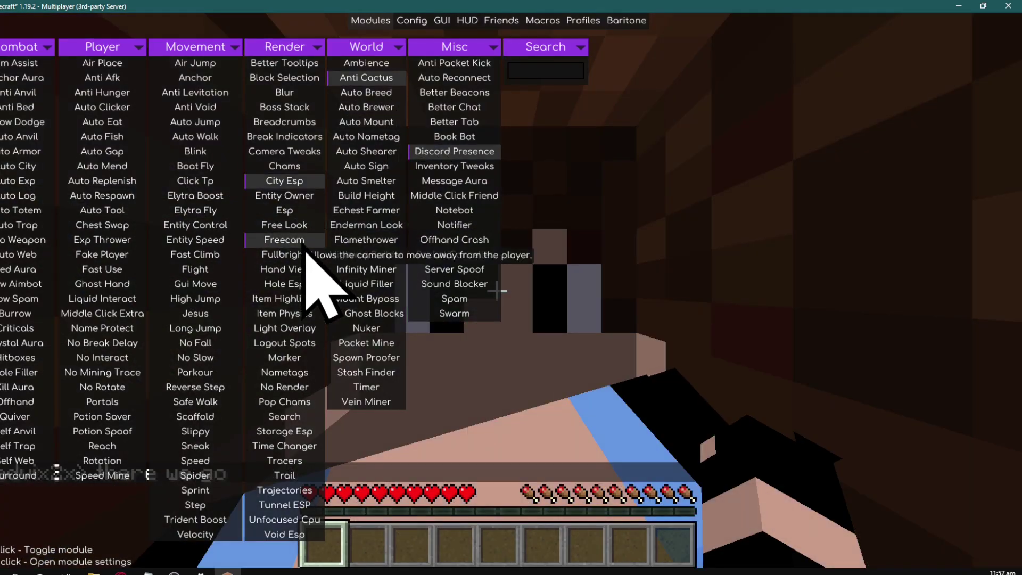
{"action": "key", "text": "Escape"}
Step: Fly the free camera back from the player character and across the landscape to the village on the mountain
{"action": "key", "text": "s"}
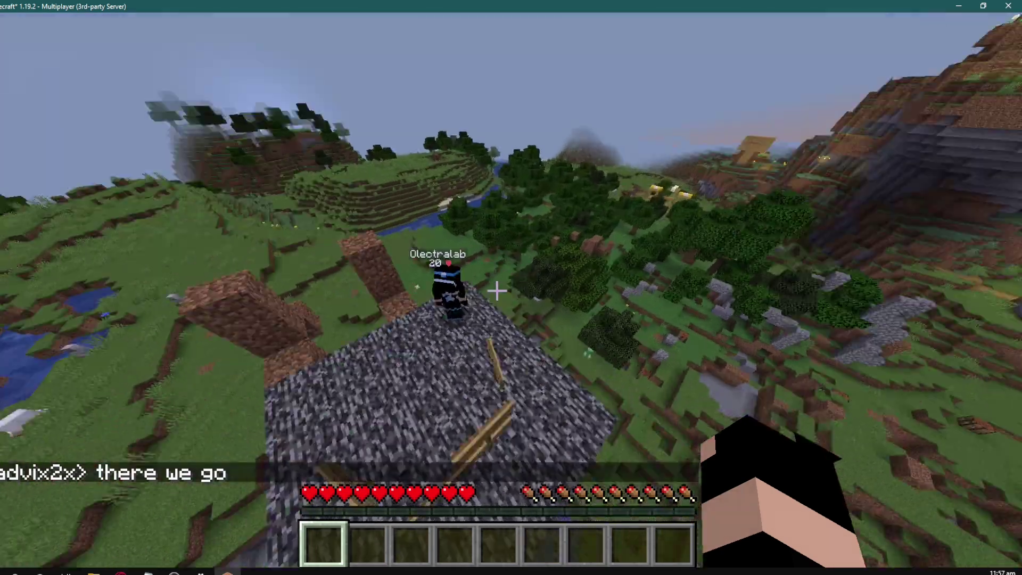
{"action": "key", "text": "shift"}
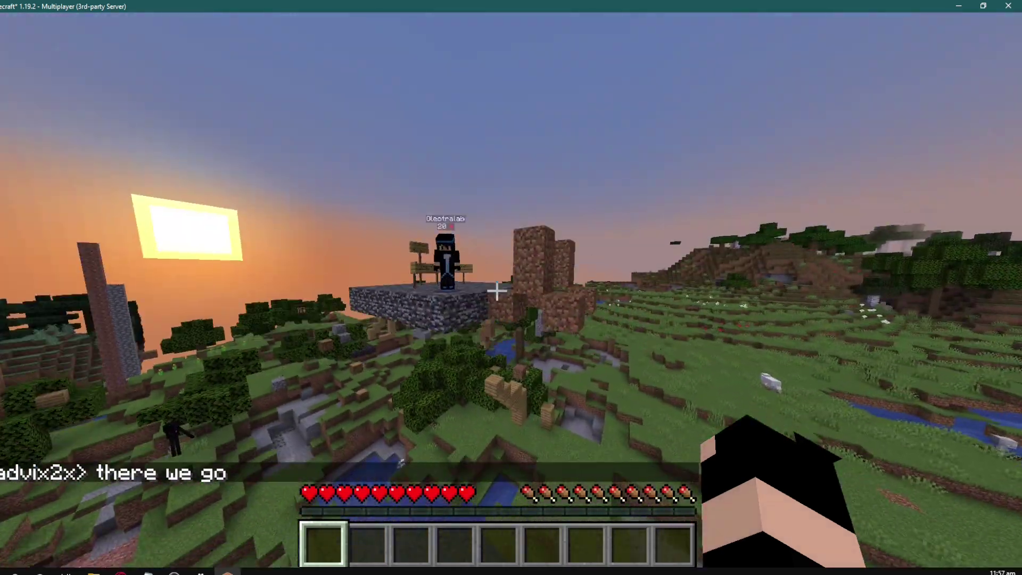
{"action": "key", "text": "space"}
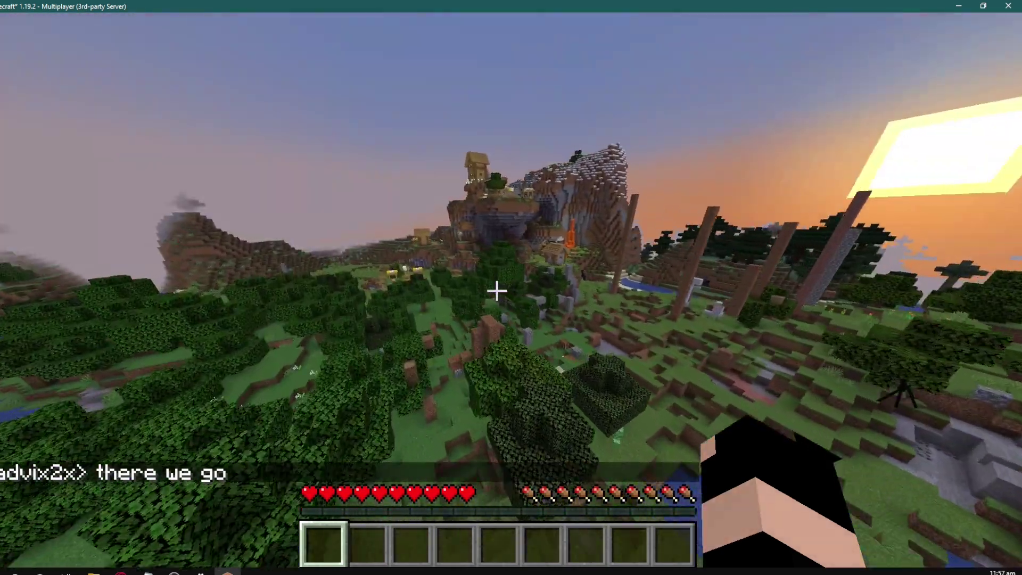
{"action": "key", "text": "w"}
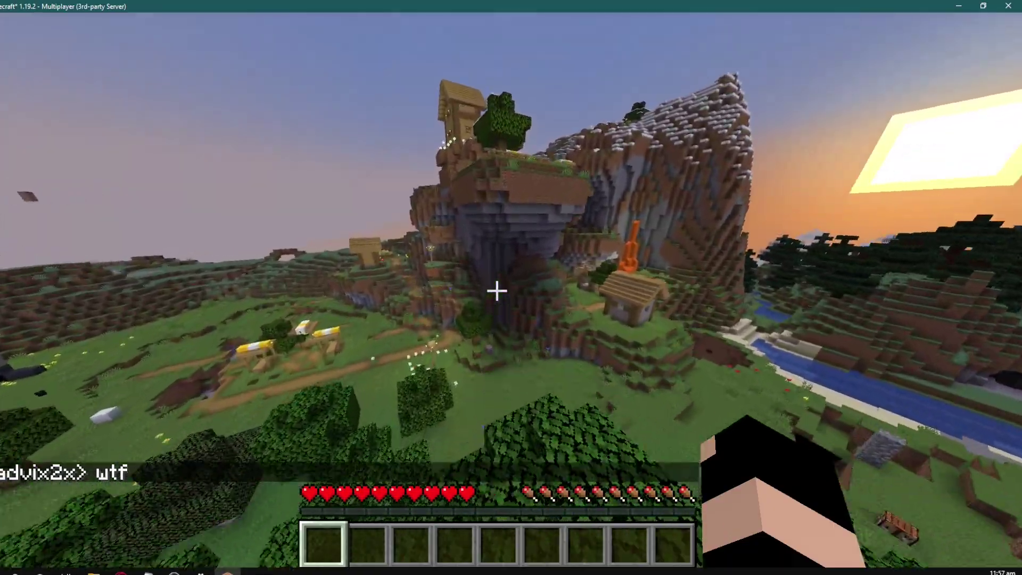
{"action": "key", "text": "w"}
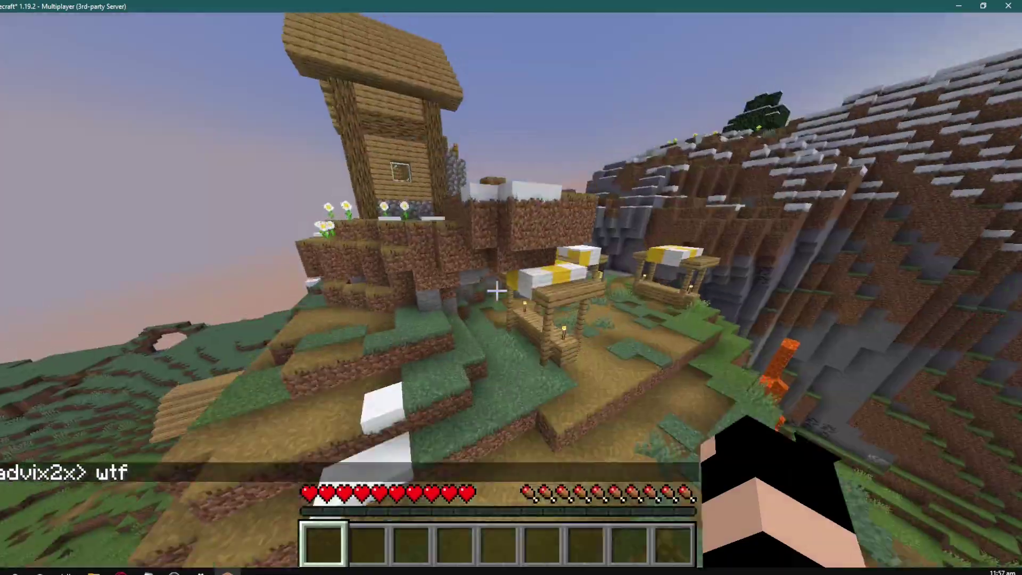
{"action": "key", "text": "w"}
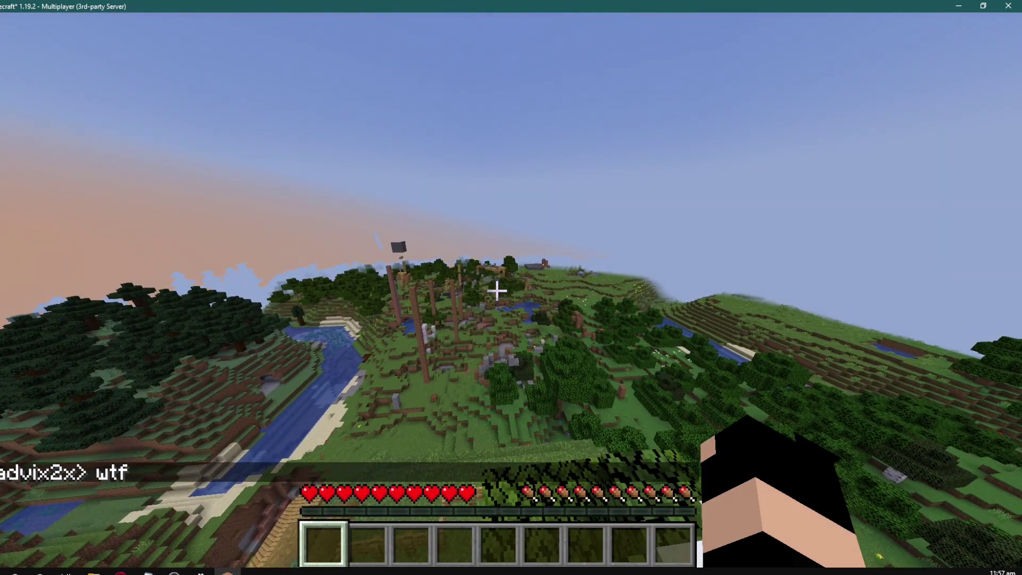
Step: Disable the Freecam module in the Render category and return to the game
{"action": "key", "text": "Shift_R"}
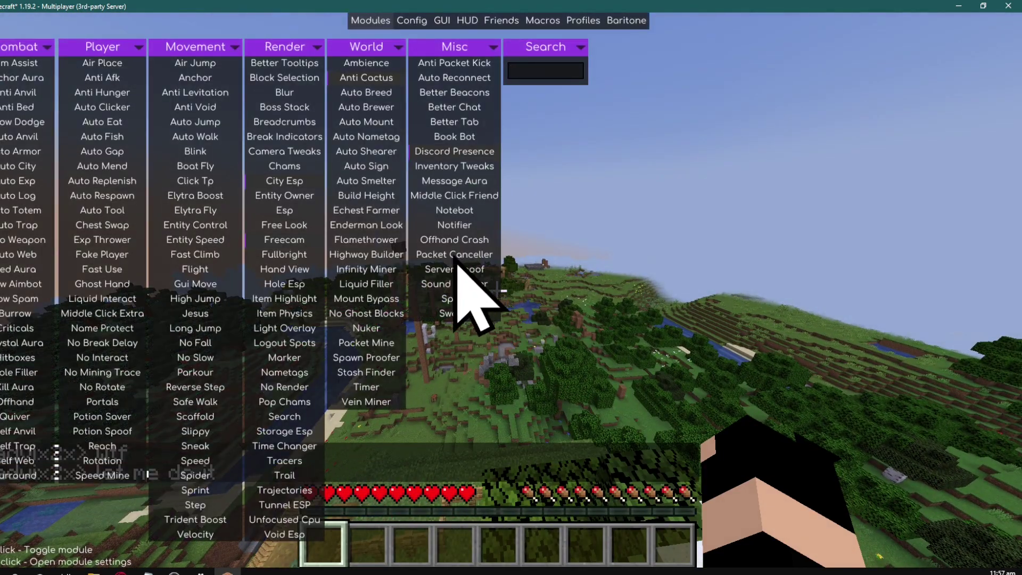
{"action": "left_click", "coordinate": [282, 241]}
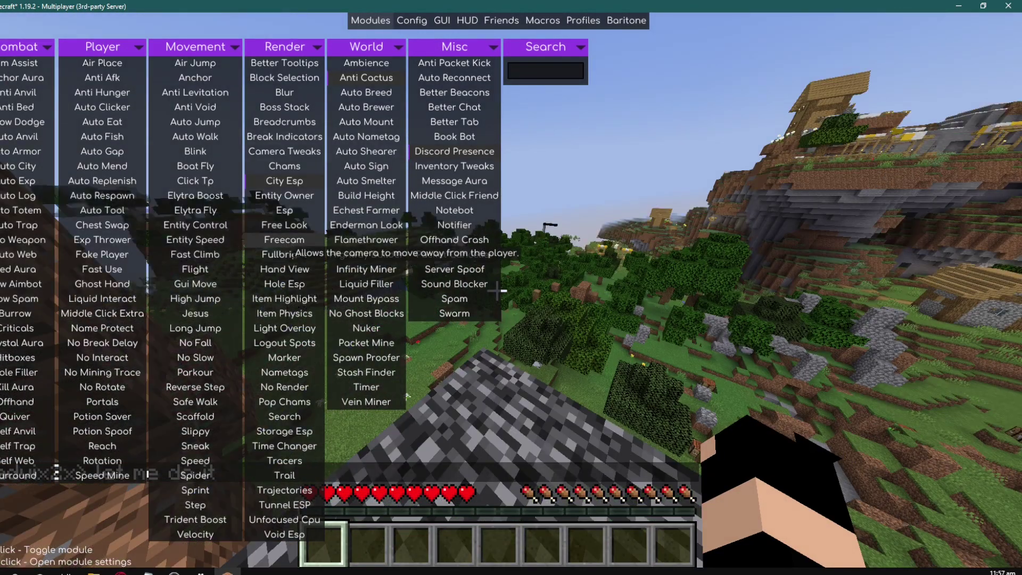
{"action": "key", "text": "Shift_R"}
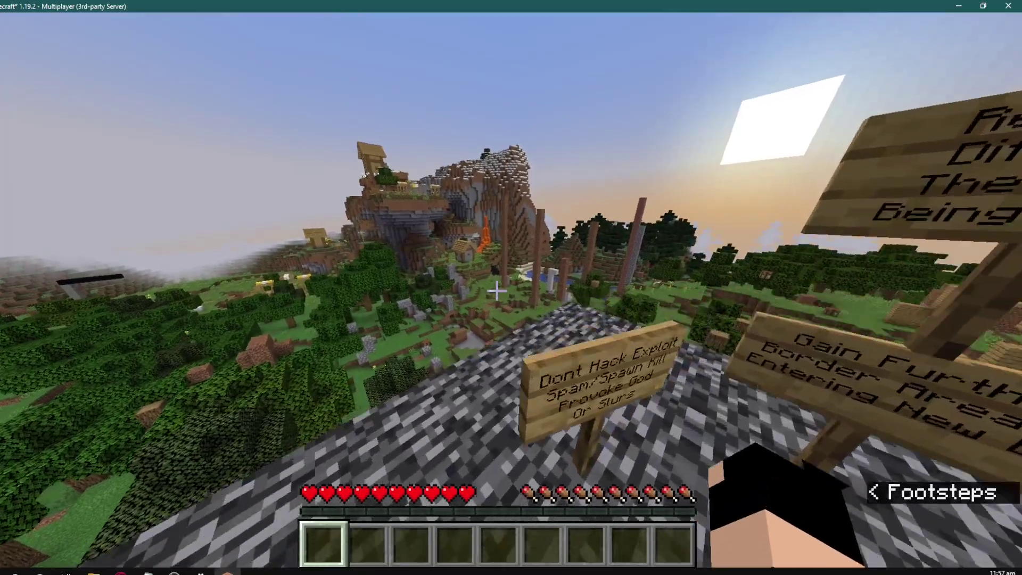
Step: Close the Meteor Client module list to view the game and bring the list up again
{"action": "key", "text": "Shift_R"}
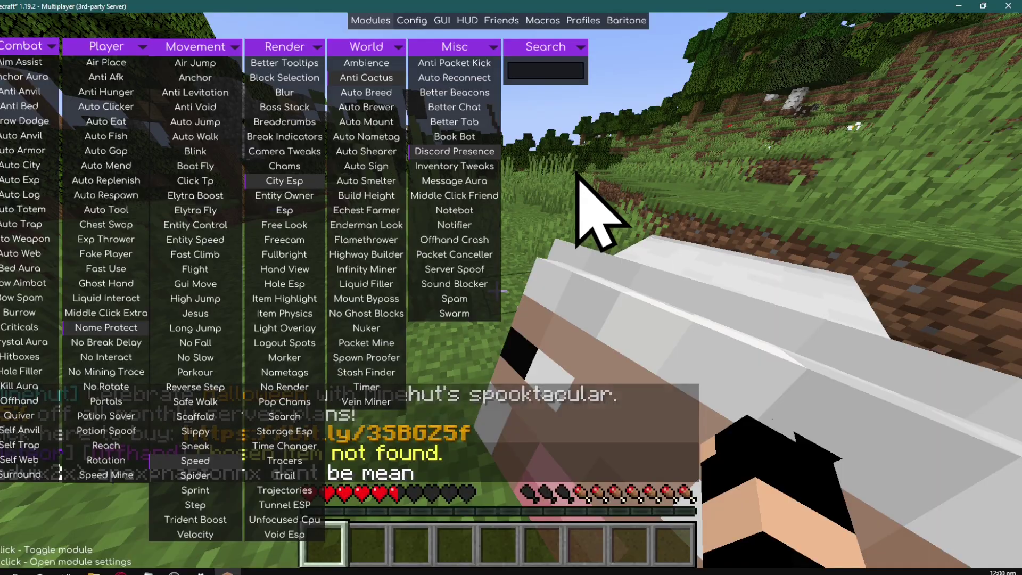
{"action": "key", "text": "Shift_R"}
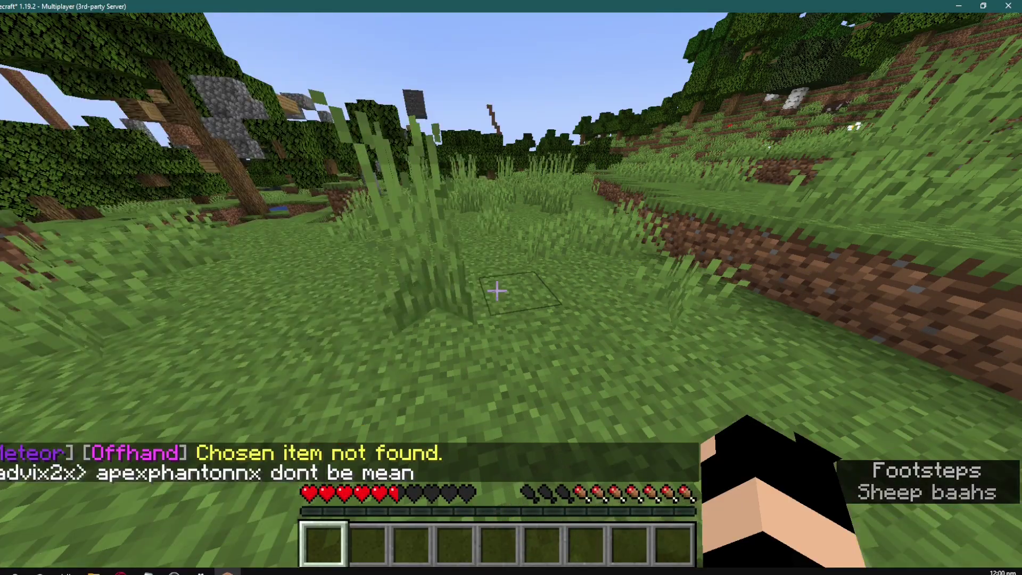
{"action": "key", "text": "Shift_R"}
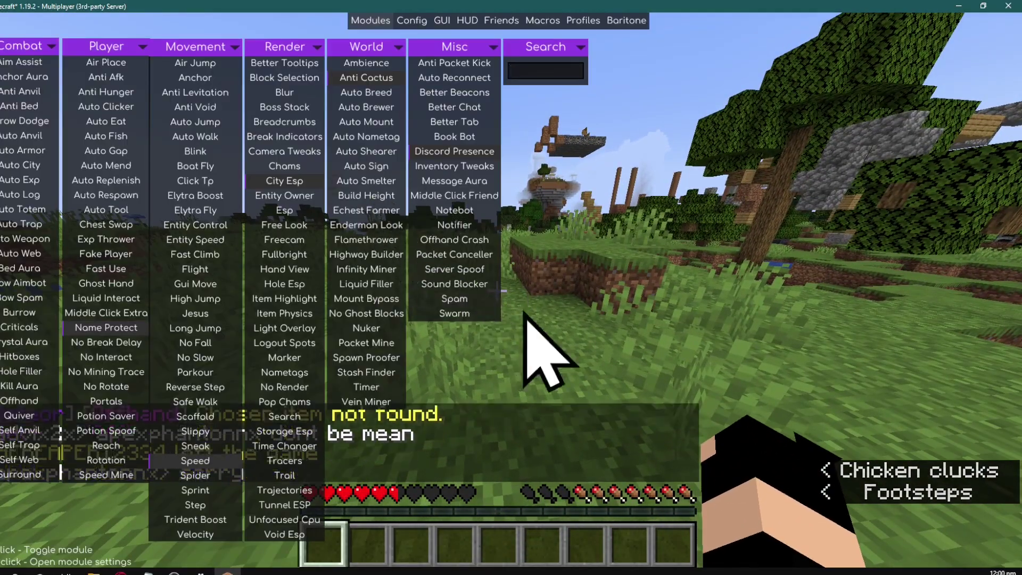